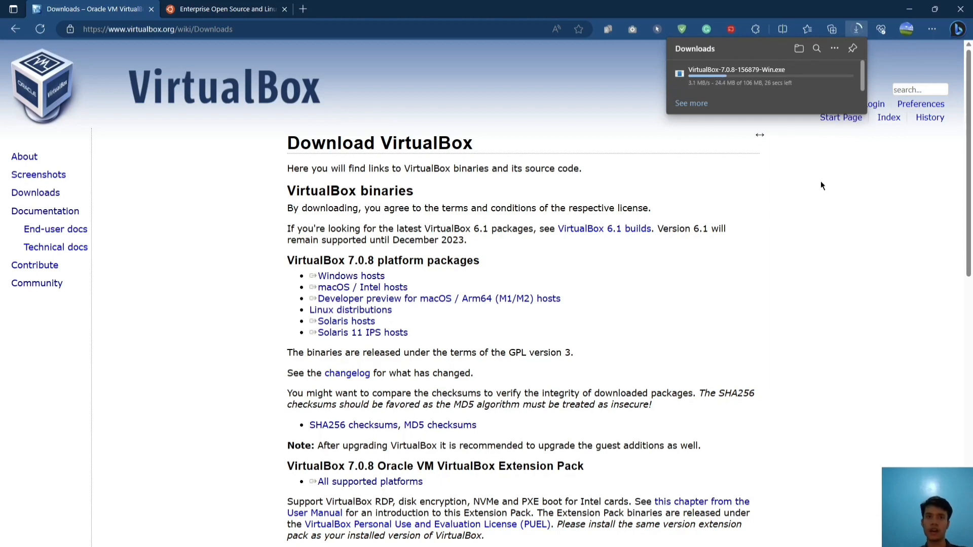
Remove the VirtualBox installer from Edge's downloads list and switch to the ubuntu.com tab
left_click(837, 81)
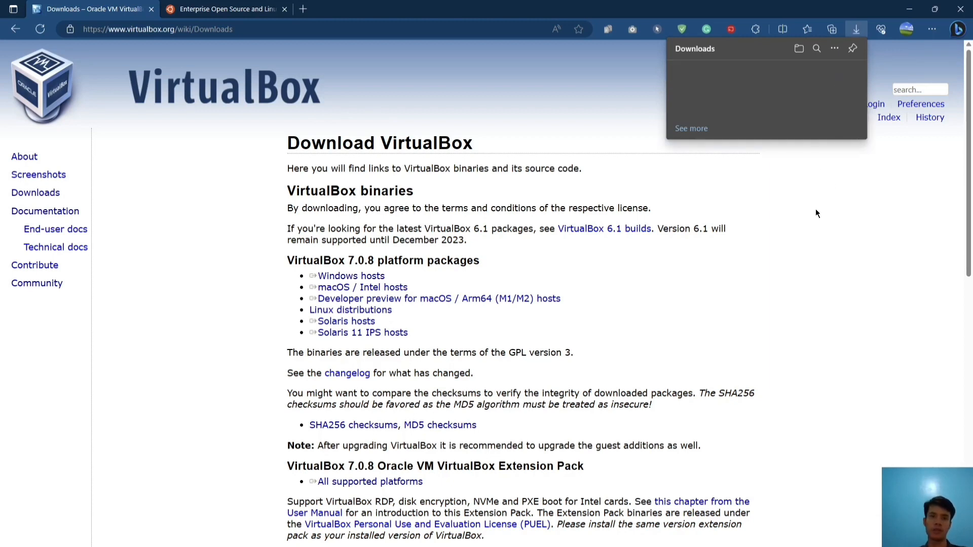
left_click(737, 4)
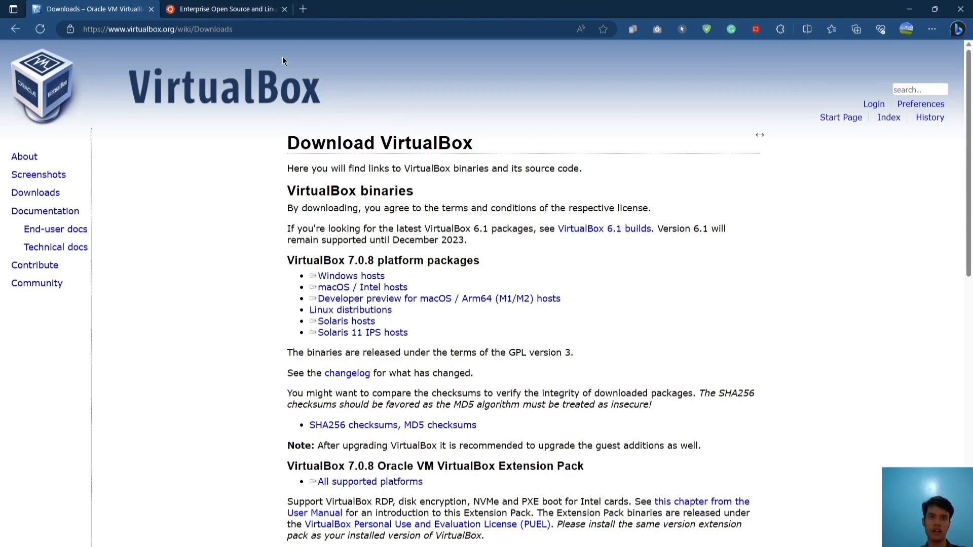
left_click(217, 4)
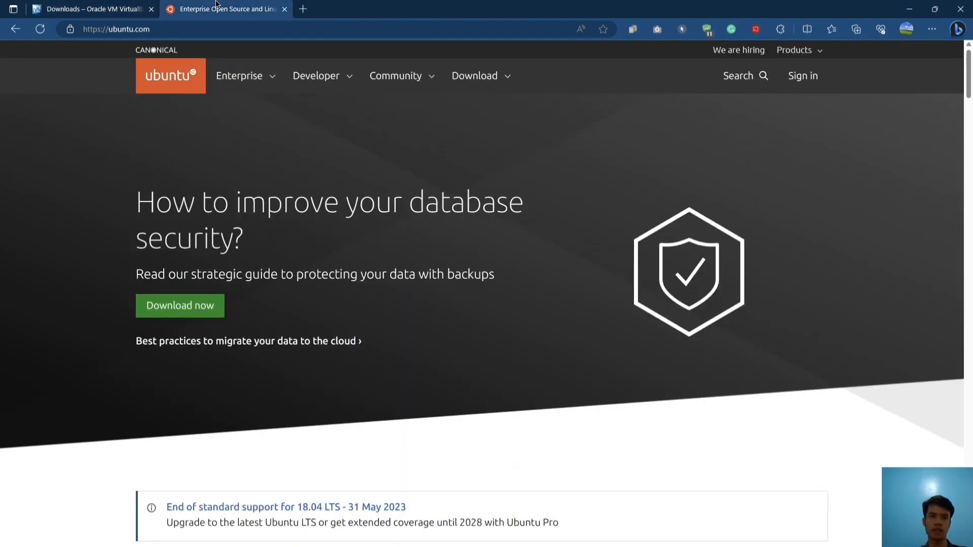
Go to the Get Ubuntu Desktop page and download Ubuntu 22.04.2
left_click(512, 79)
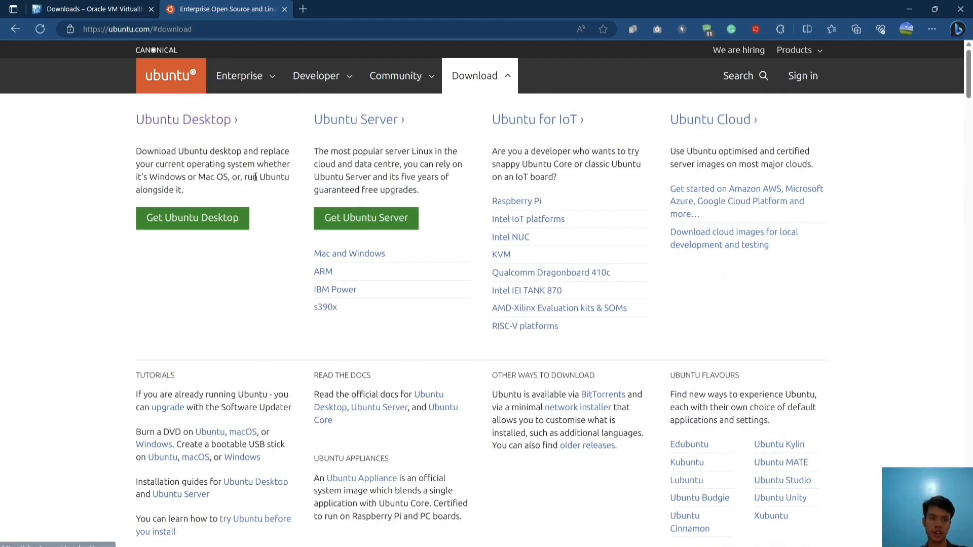
left_click(228, 219)
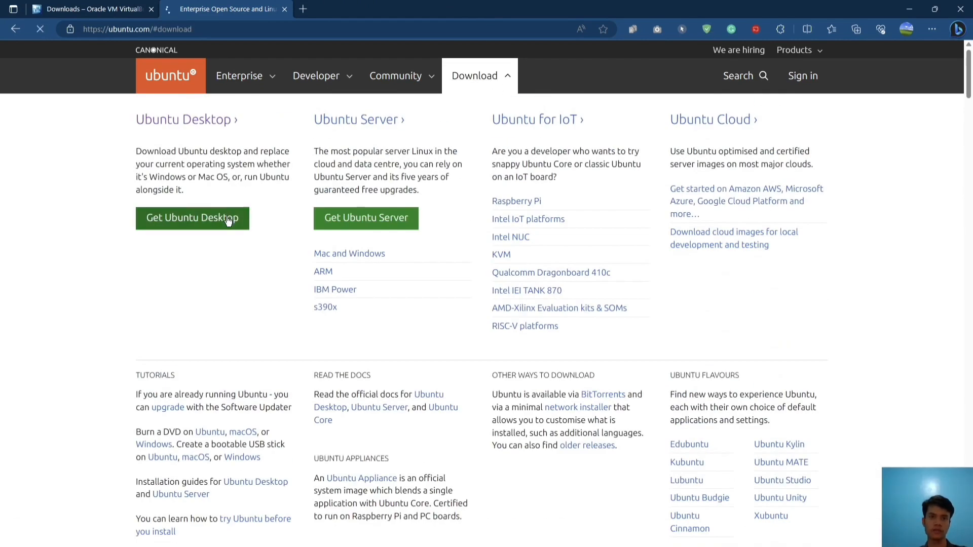
scroll(433, 394, "down", 1)
scroll(434, 394, "down", 3)
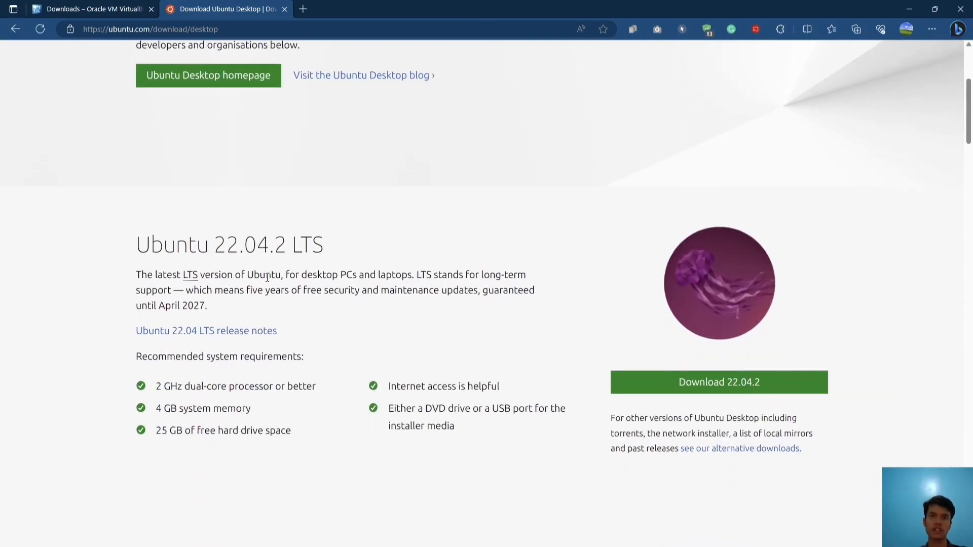
left_click(653, 388)
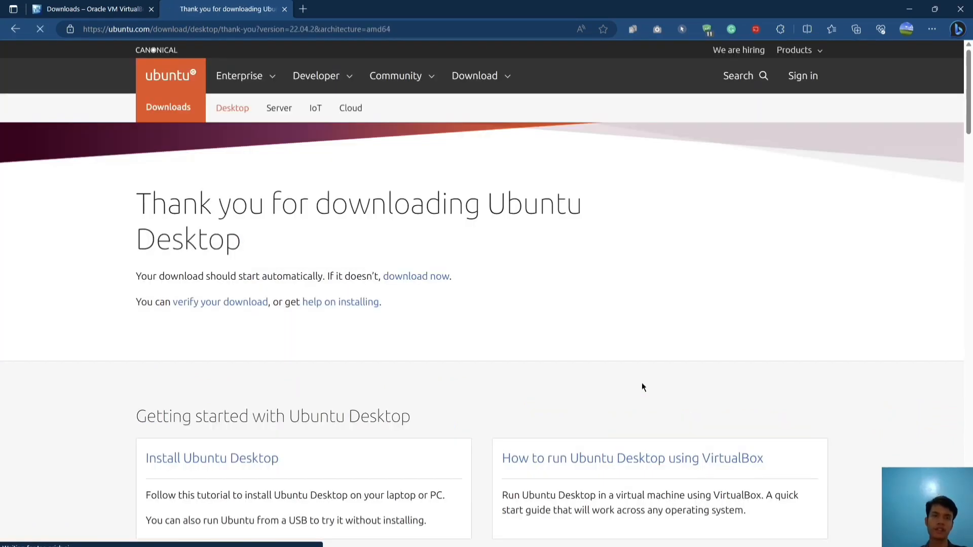
Save the Ubuntu 22.04.2 ISO, then cancel the download and minimise Edge
left_click(830, 89)
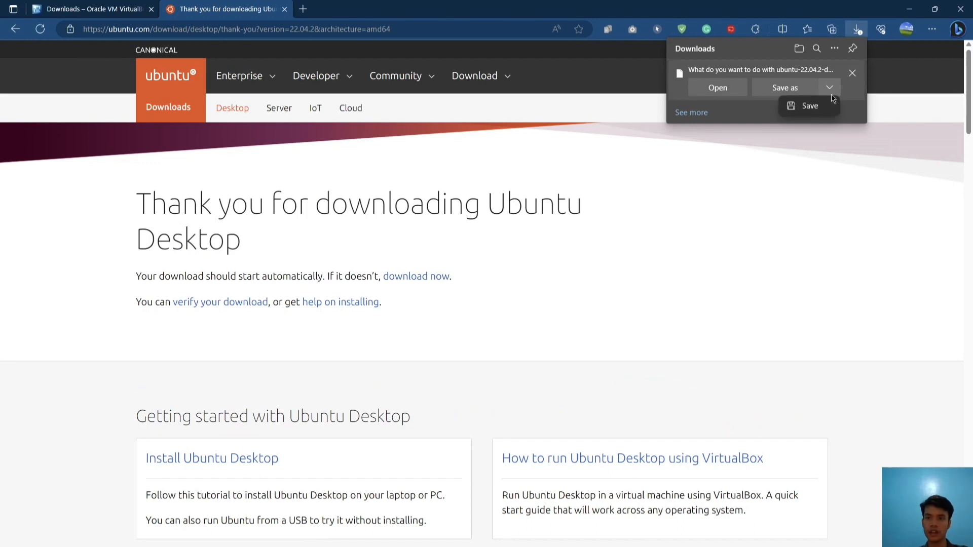
left_click(826, 104)
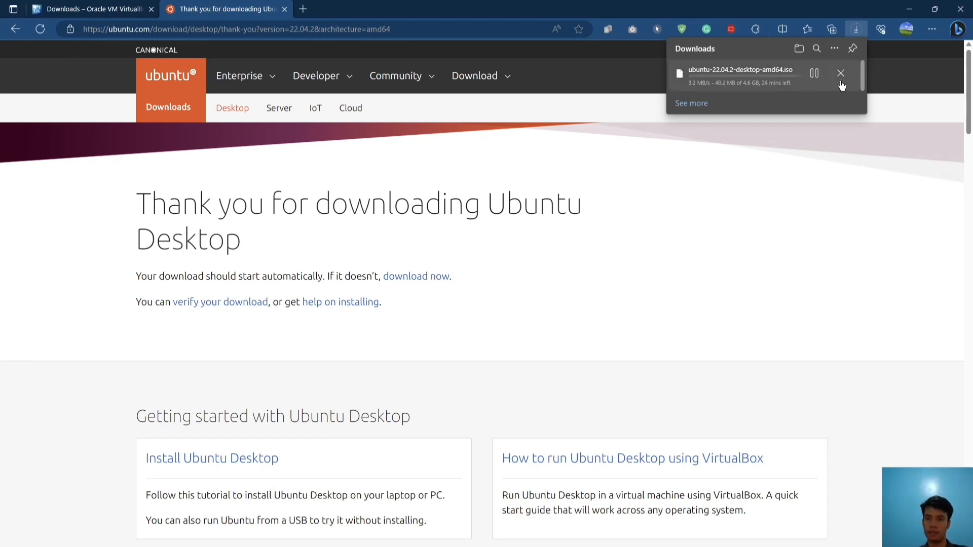
left_click(842, 77)
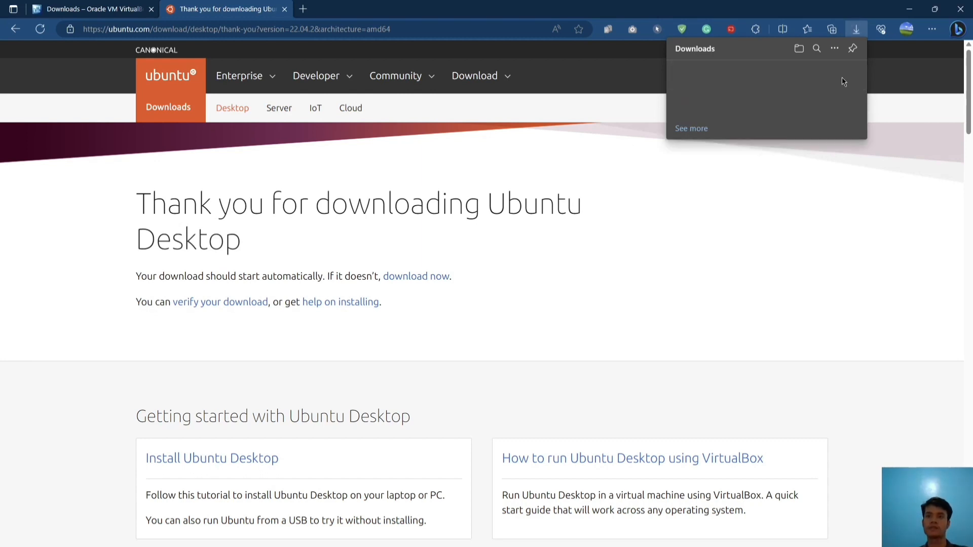
left_click(909, 9)
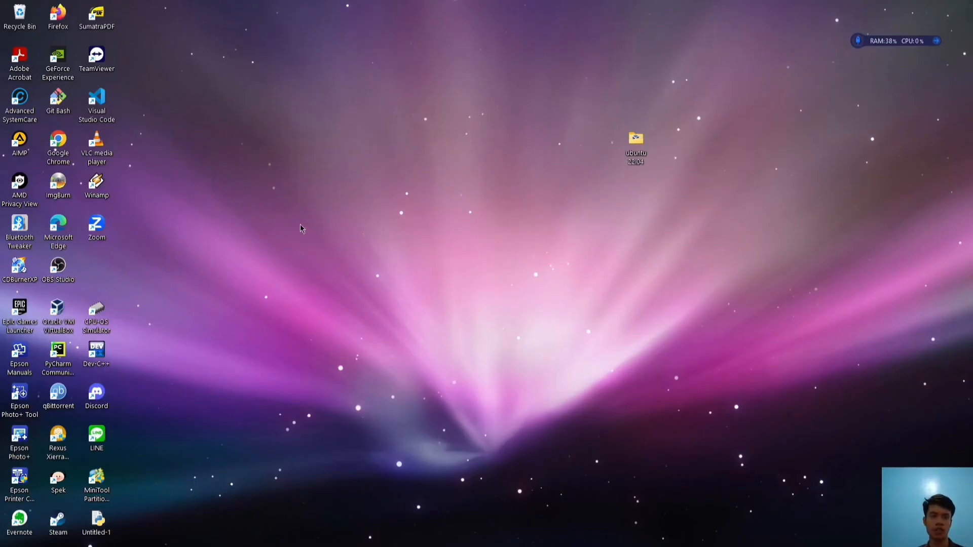
In VirtualBox Manager, start a new machine in Expert Mode named 'Ubuntu'
double_click(59, 311)
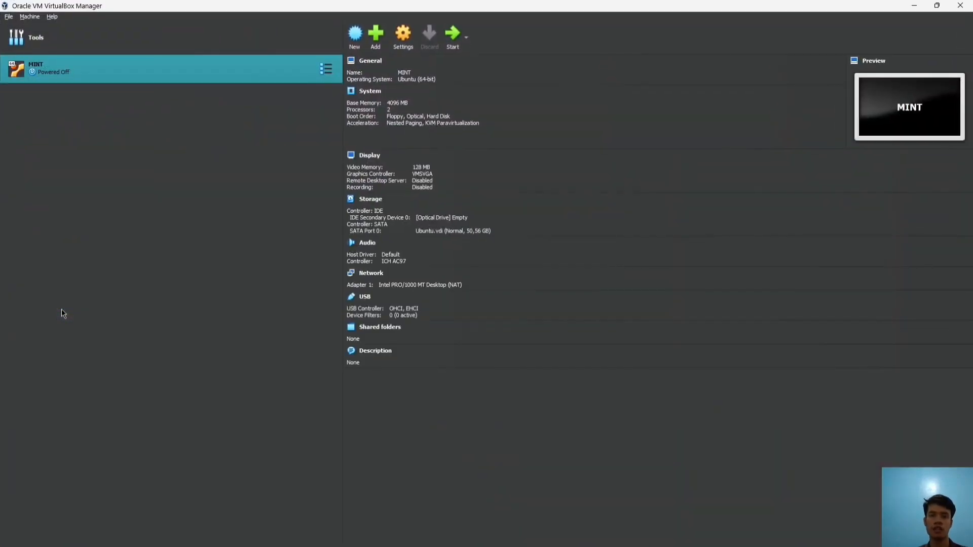
left_click(355, 38)
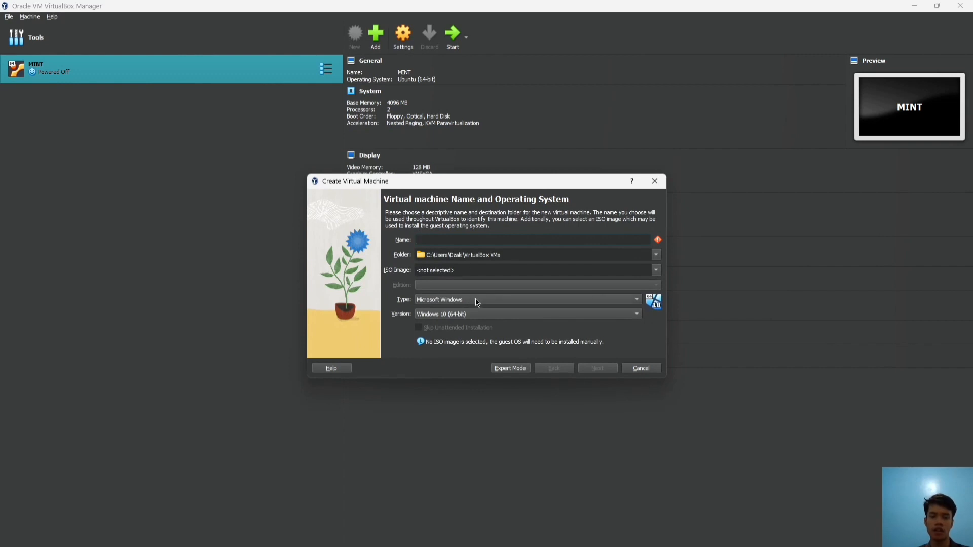
left_click(514, 370)
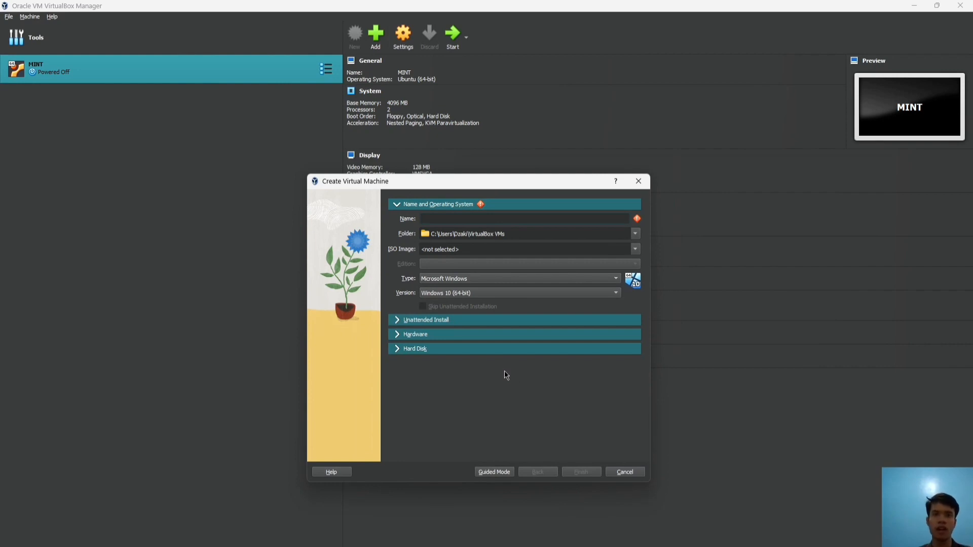
type("uBU")
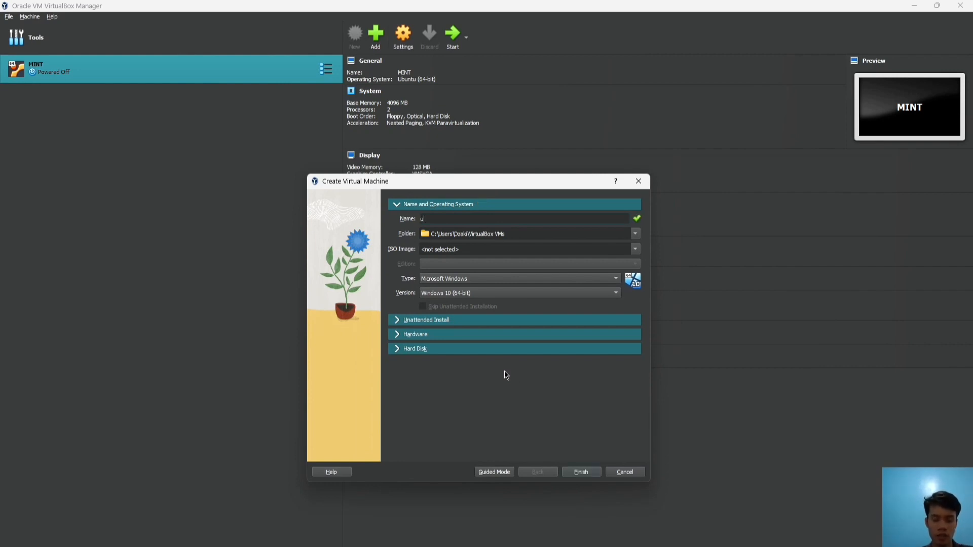
key("BackSpace")
key("BackSpace")
key("BackSpace")
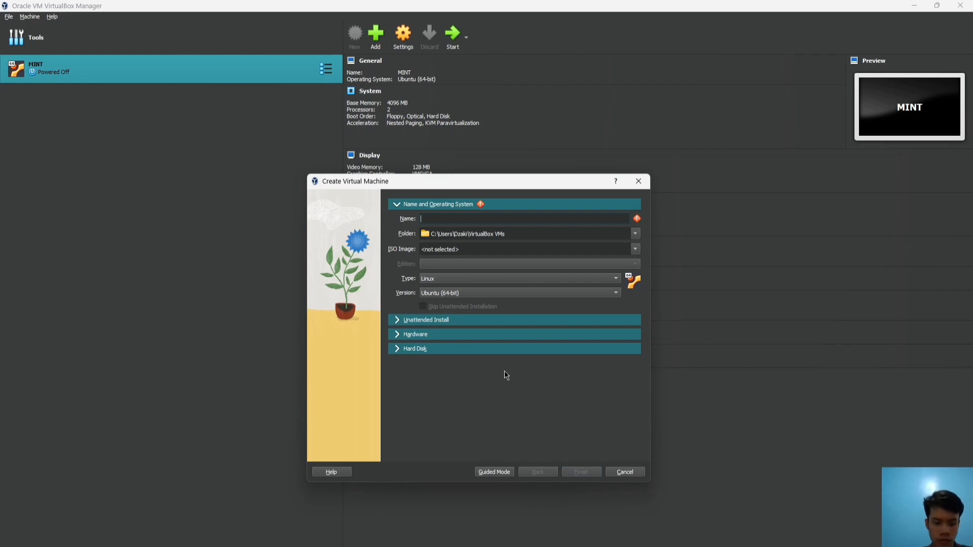
type("Ubuntu")
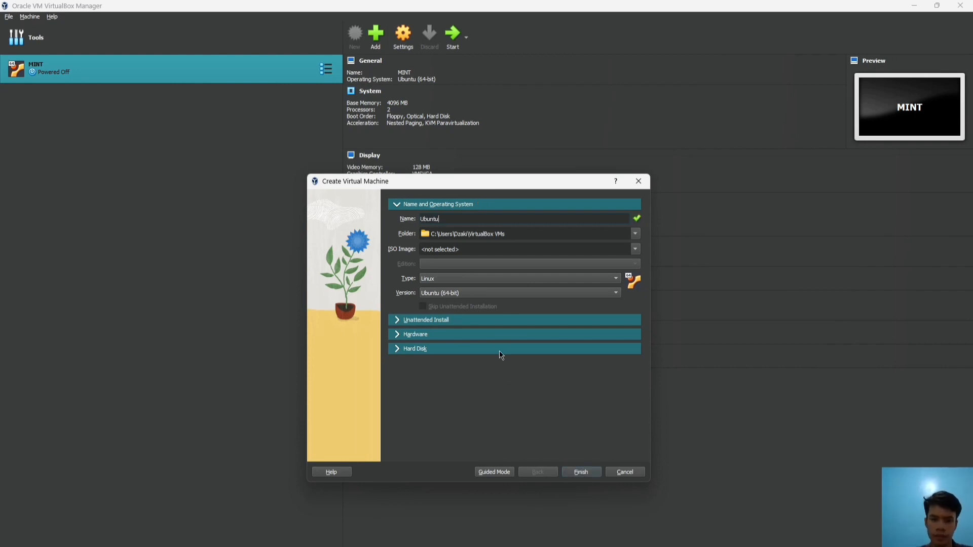
Attach the ubuntu-22.04.2-desktop-amd64.iso image to the new machine
left_click(636, 250)
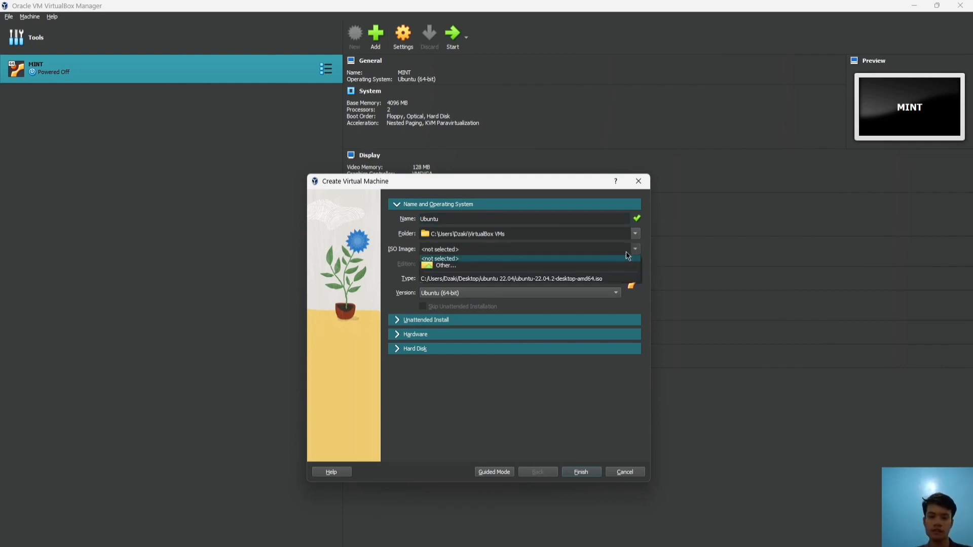
left_click(599, 263)
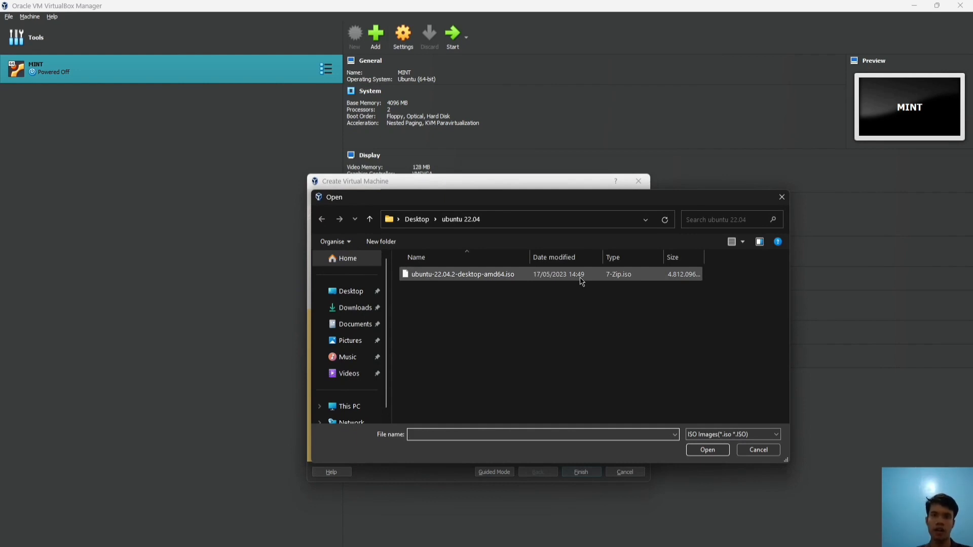
left_click(581, 279)
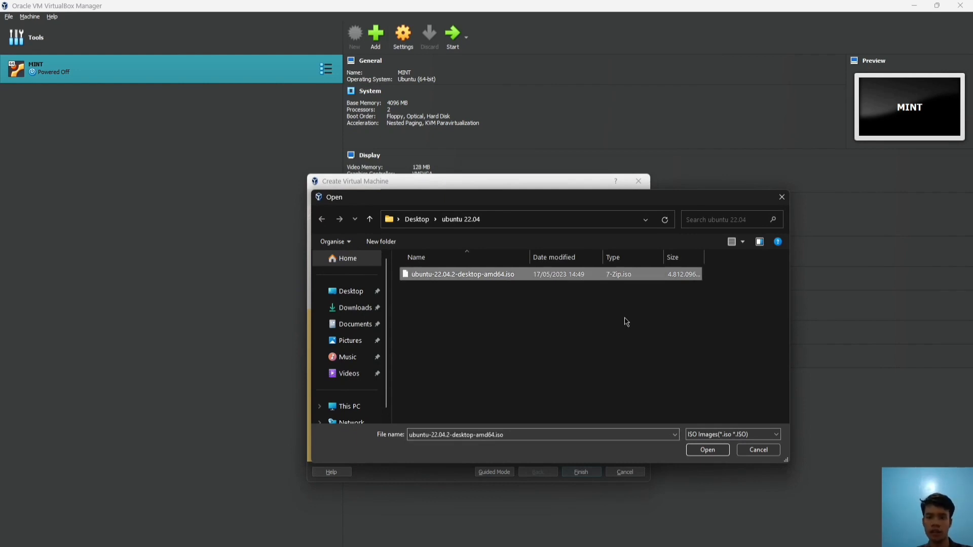
left_click(707, 450)
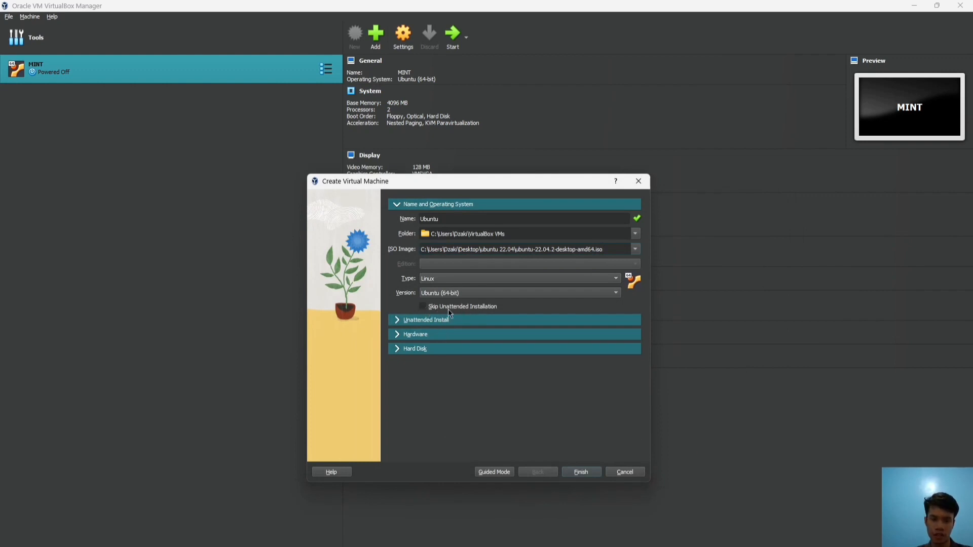
Give the Ubuntu machine 4096 MB base memory and 2 processors
left_click(424, 334)
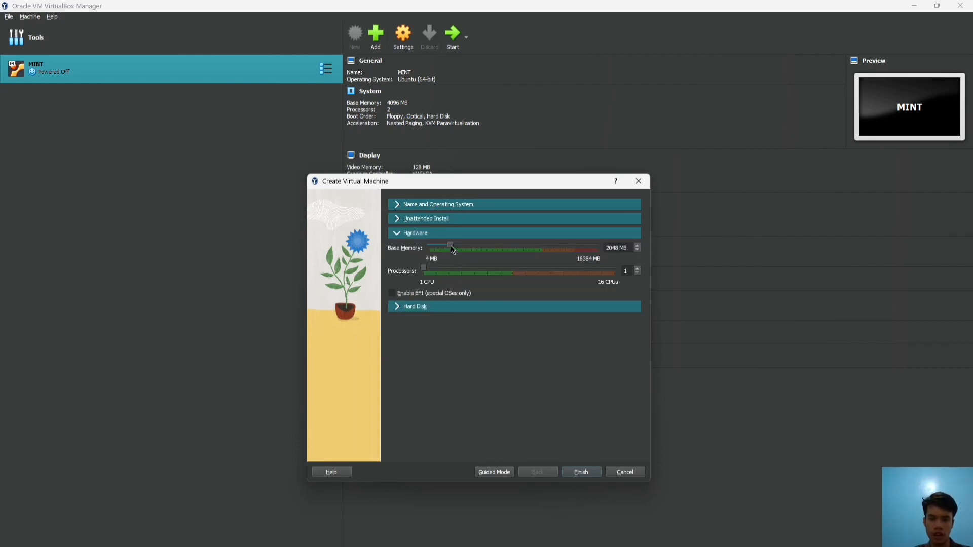
left_click_drag(451, 245, 471, 254)
left_click_drag(426, 273, 436, 276)
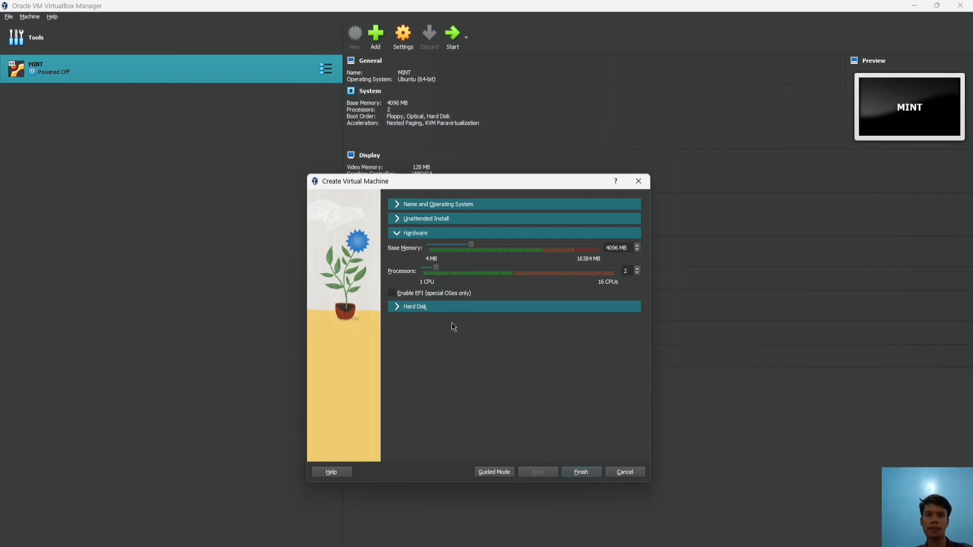
Set the virtual hard disk size to 50 GB and finish creating the machine
left_click(400, 307)
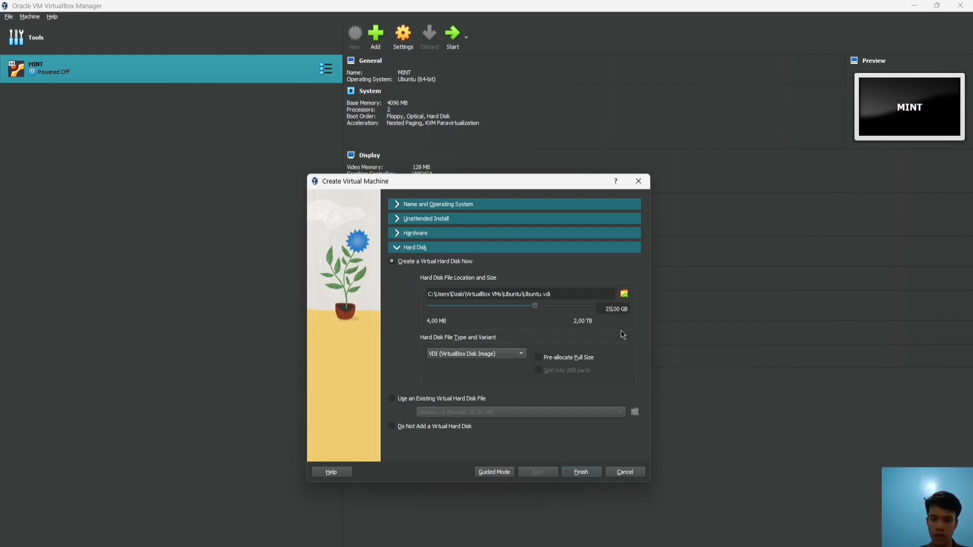
key("BackSpace")
key("BackSpace")
key("BackSpace")
type("50")
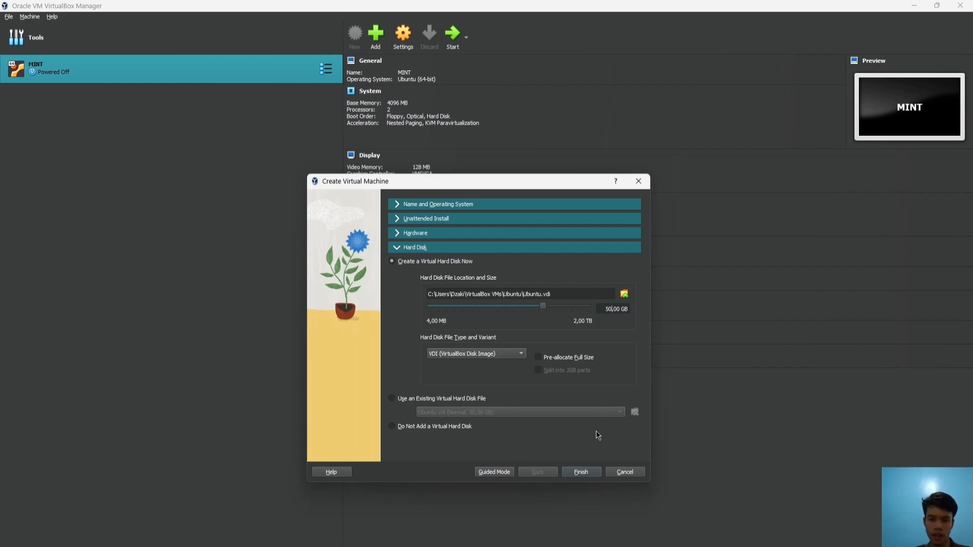
left_click(595, 473)
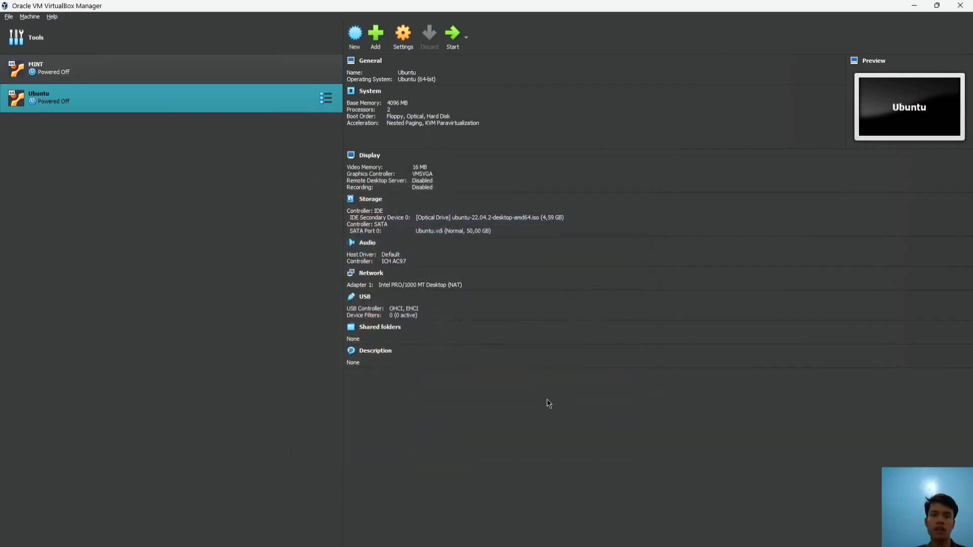
Set the Ubuntu machine's video memory to 128 MB, save the settings, and start it
left_click(403, 38)
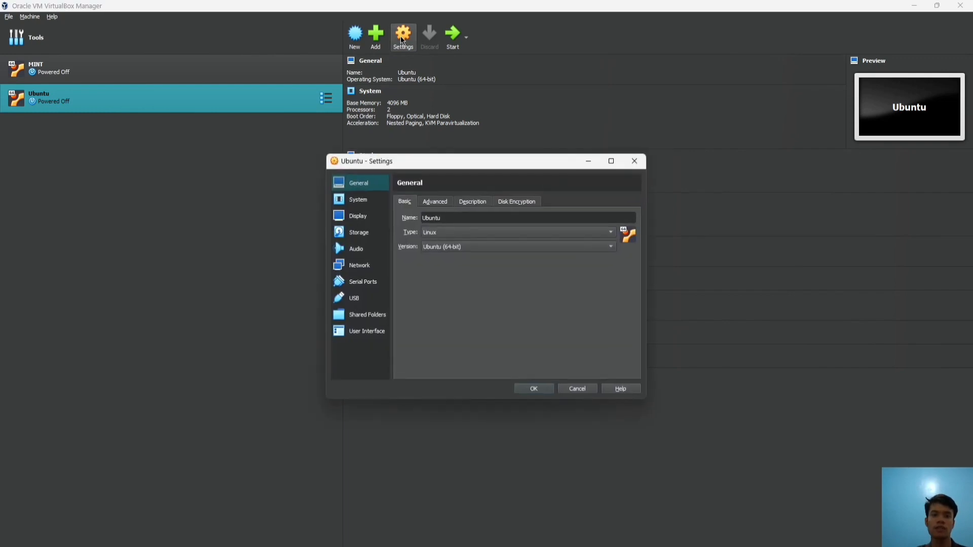
left_click(362, 218)
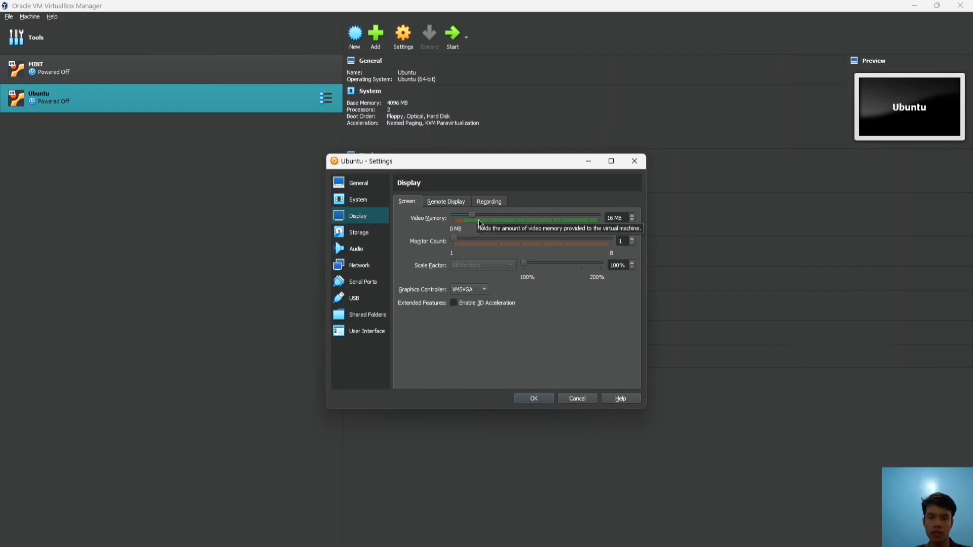
left_click_drag(472, 217, 606, 218)
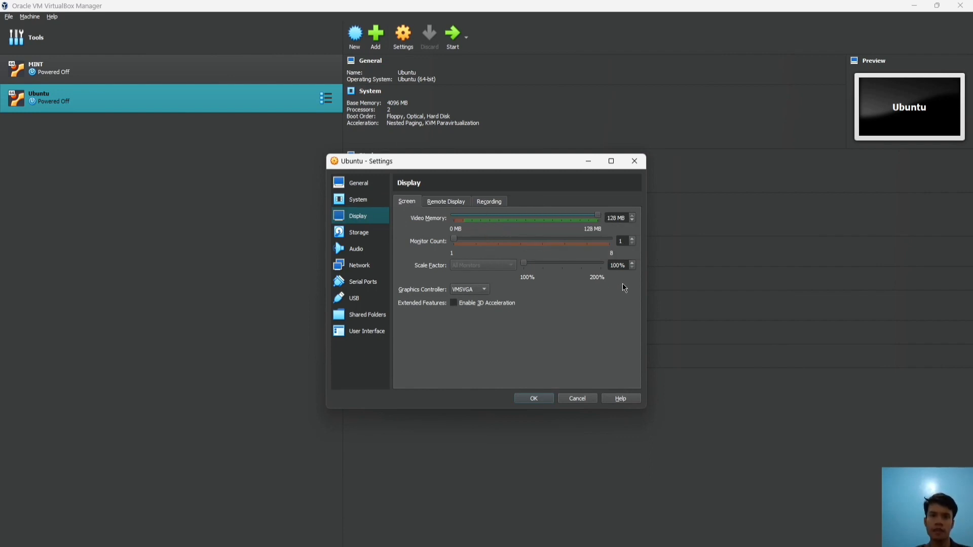
left_click(371, 270)
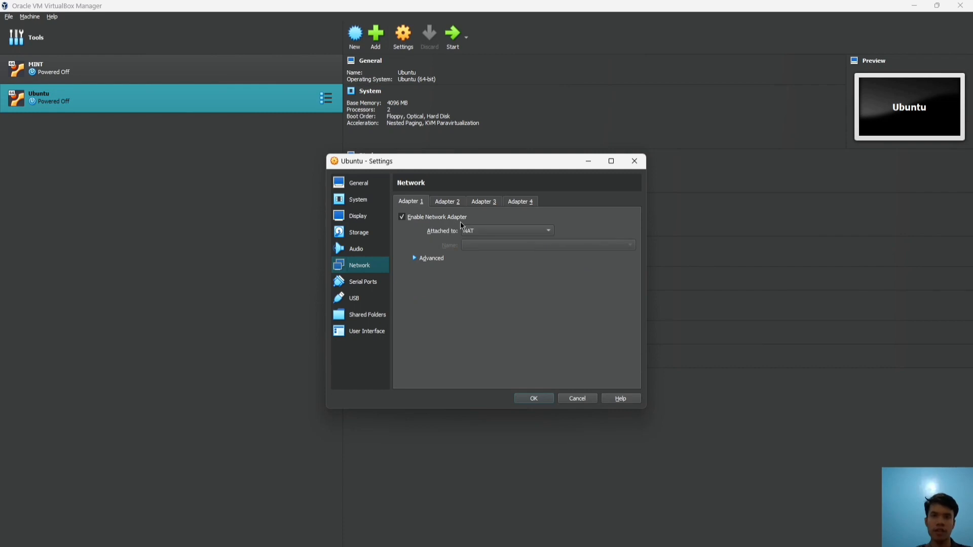
left_click(533, 399)
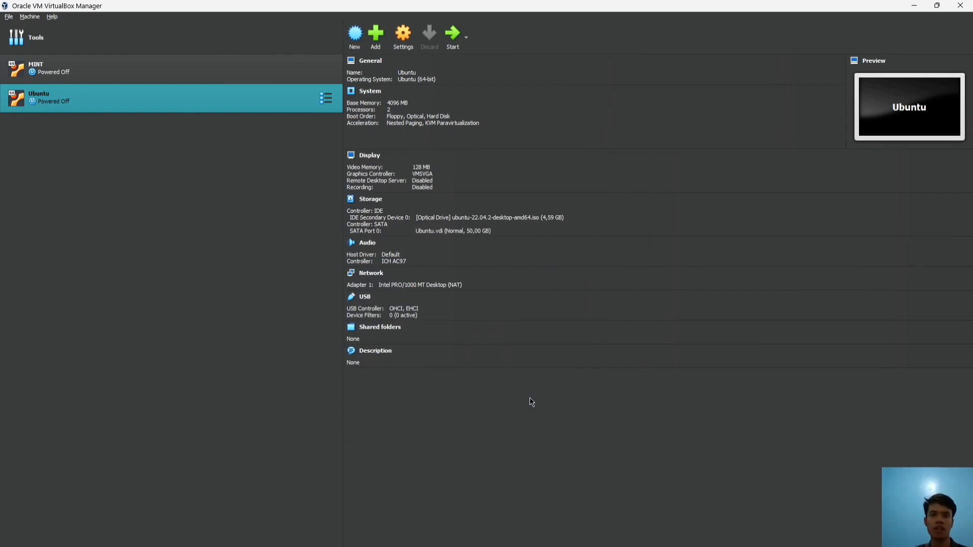
left_click(454, 42)
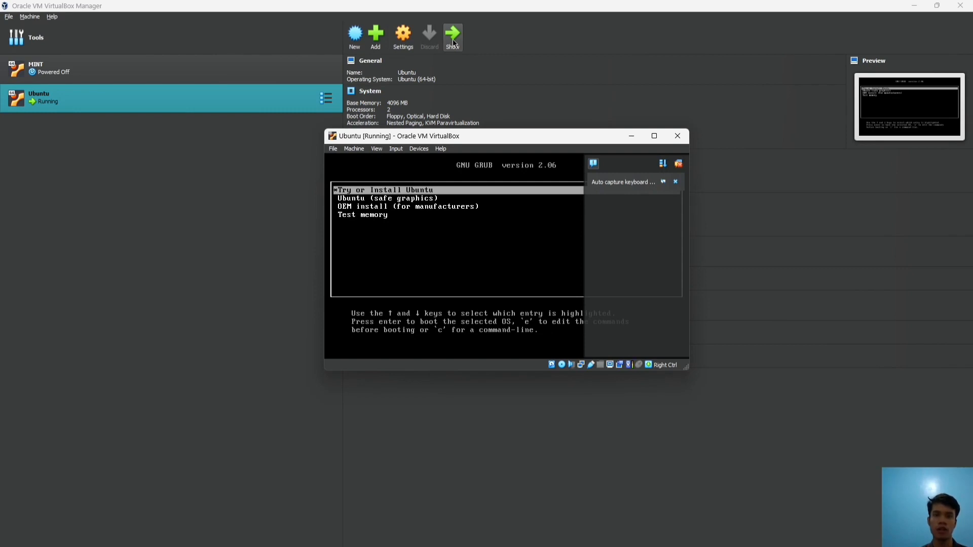
Boot 'Try or Install Ubuntu' from the GRUB menu and maximise the VM window
key("Down")
key("Up")
key("Return")
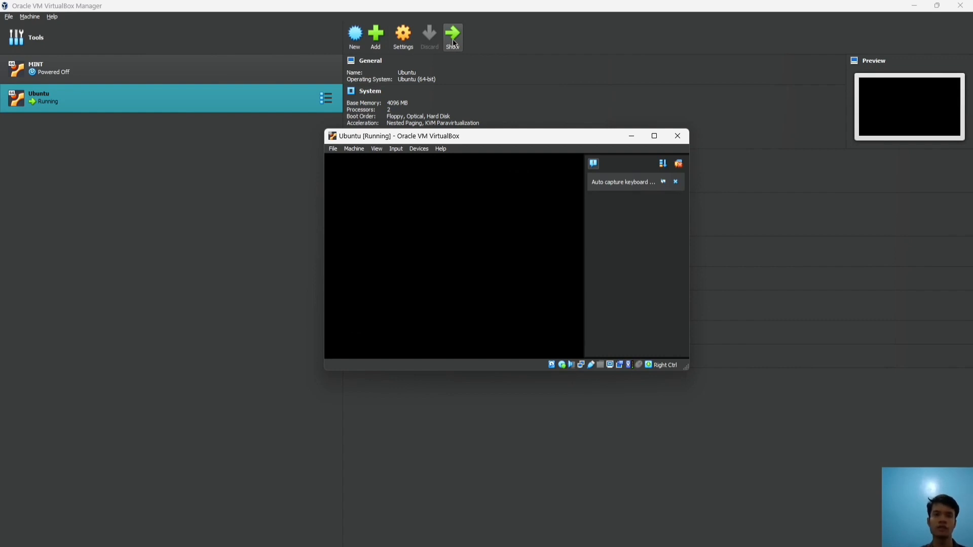
left_click(695, 135)
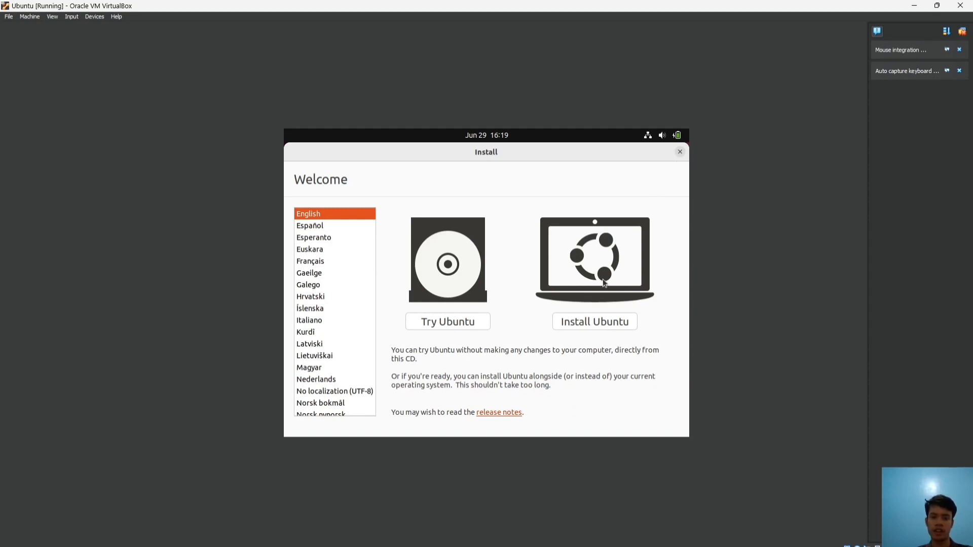
Choose Install Ubuntu with English (US) keyboard and third-party software enabled
left_click(591, 327)
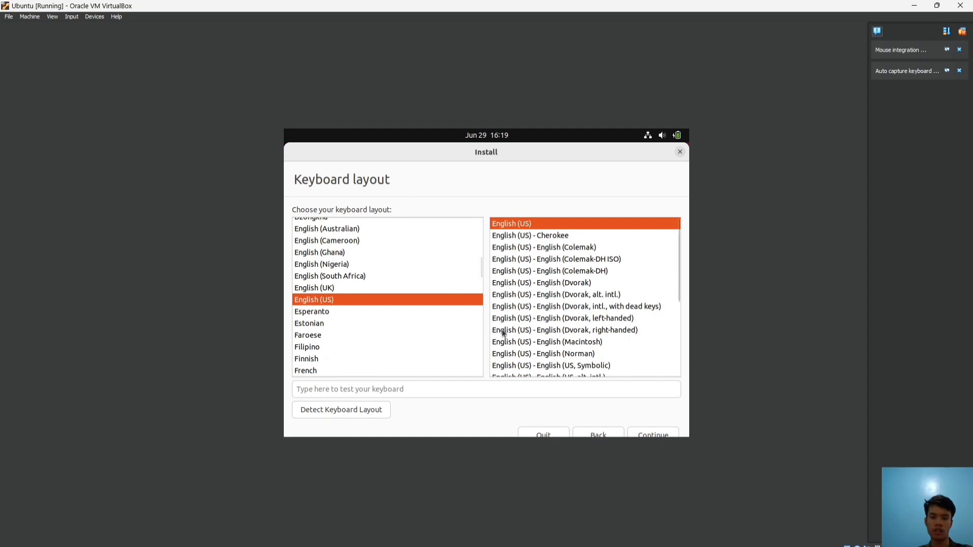
left_click(662, 436)
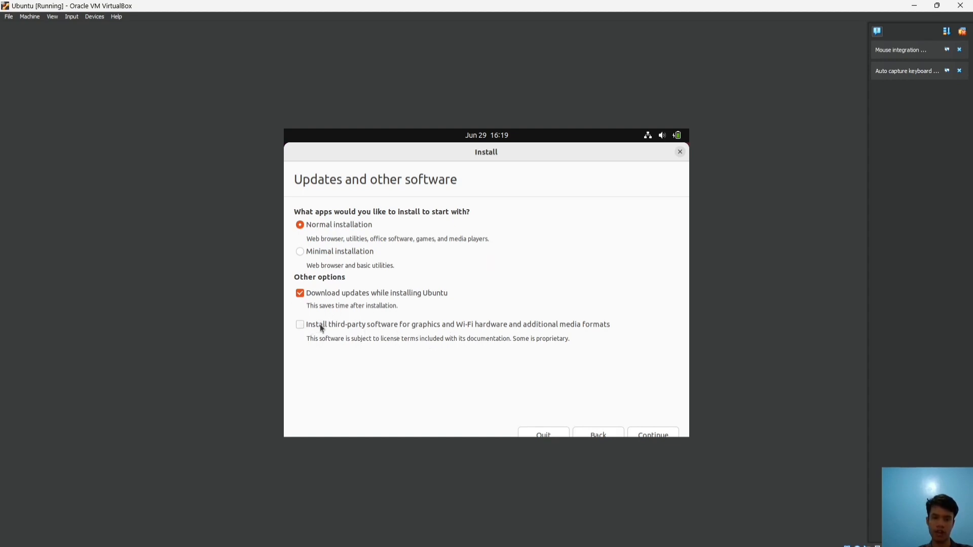
left_click(301, 326)
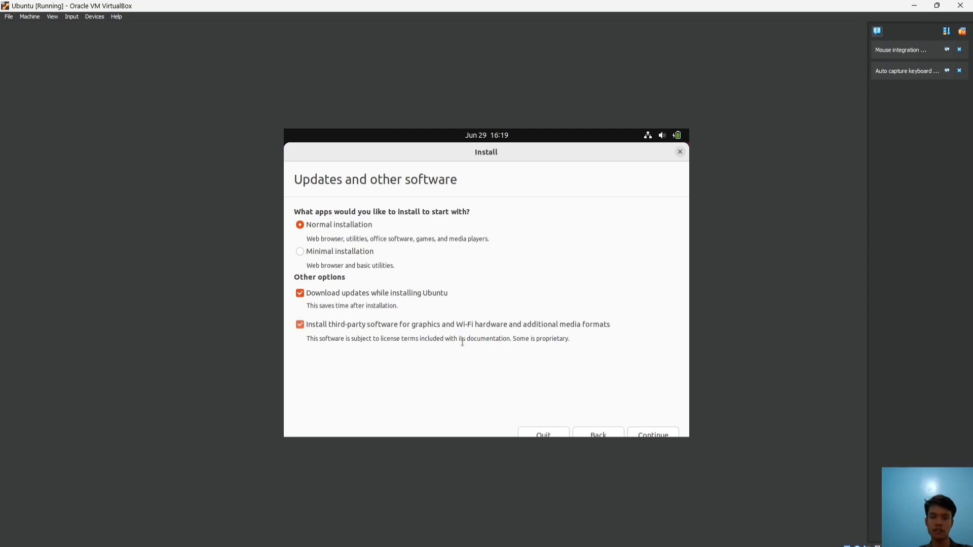
left_click(661, 435)
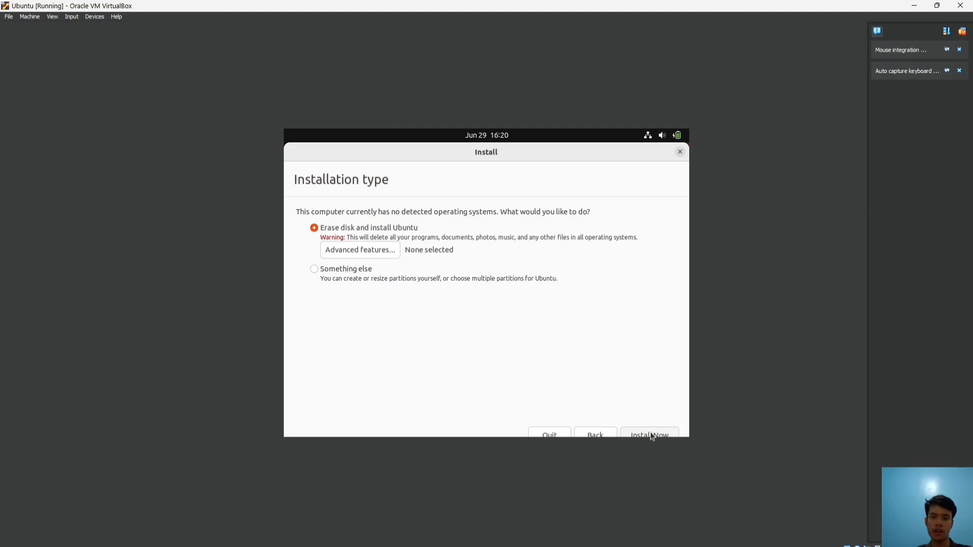
Install with the erase-disk option, confirm the disk changes, and accept Jakarta as location
left_click(653, 436)
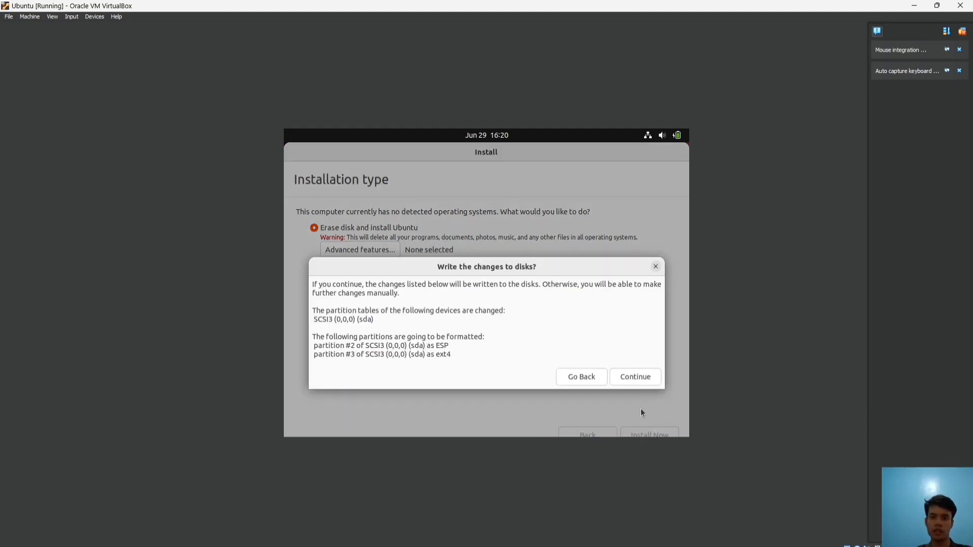
left_click(637, 378)
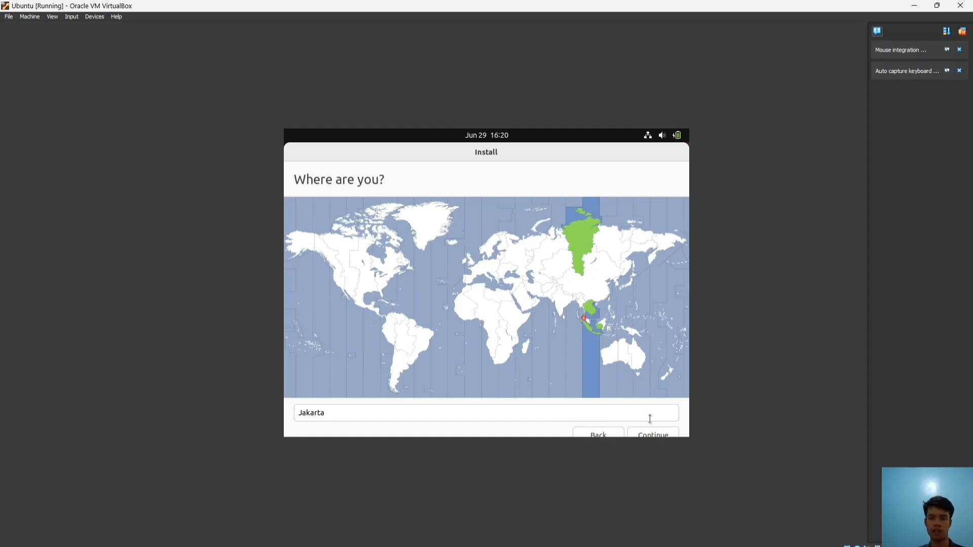
left_click(653, 435)
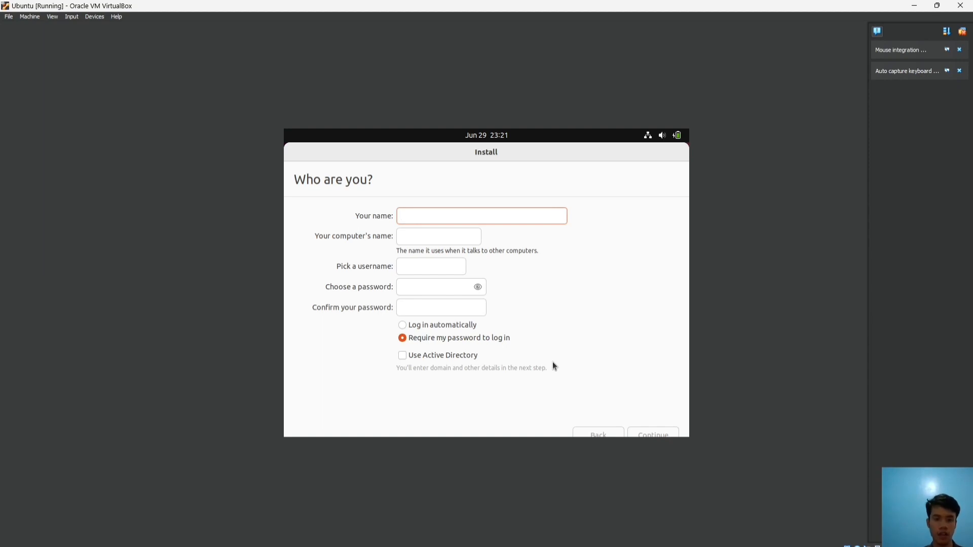
Enter the user's name and password twice, let the install finish, then restart
type("dzaki")
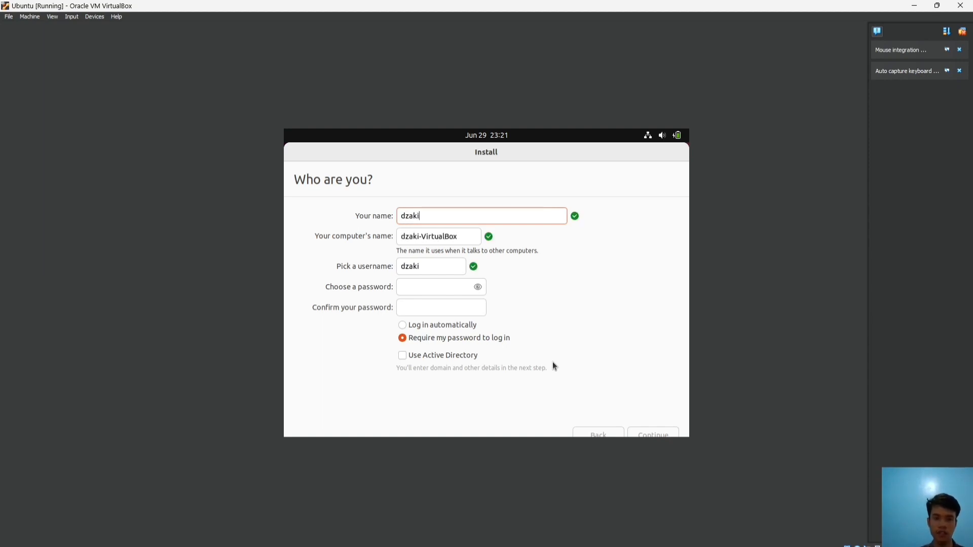
left_click(423, 282)
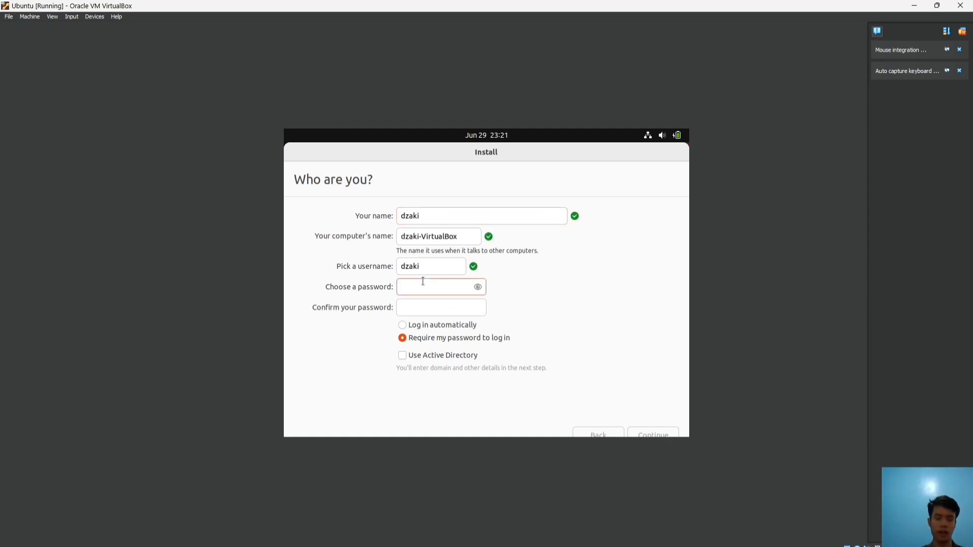
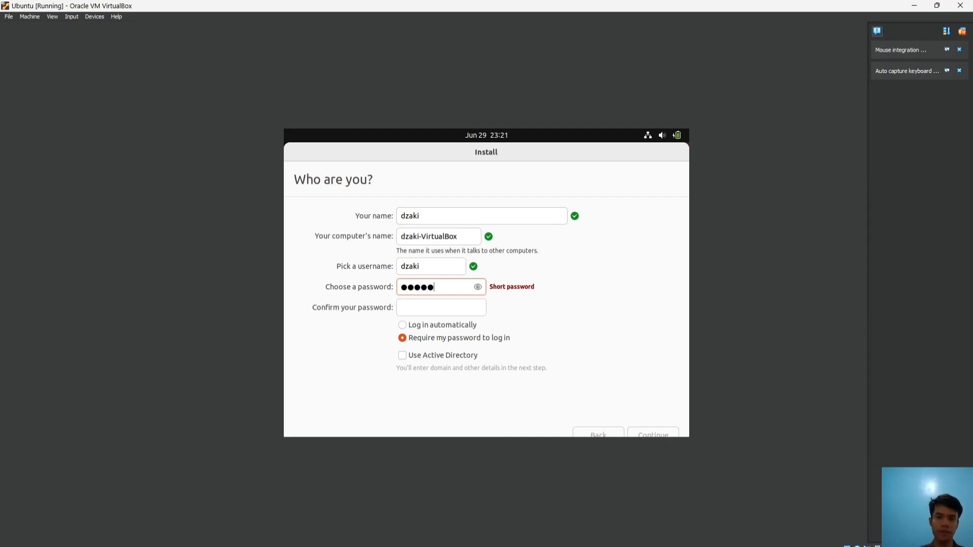
left_click(417, 308)
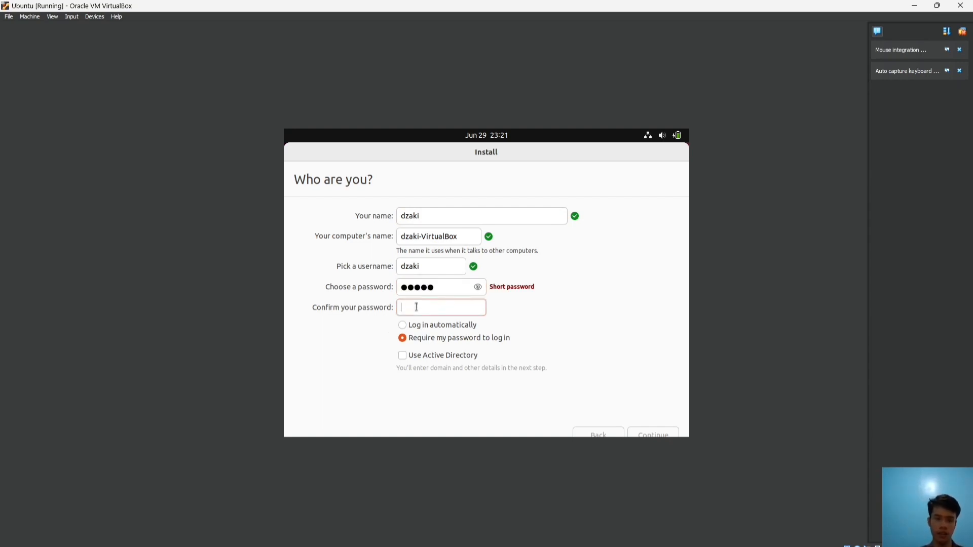
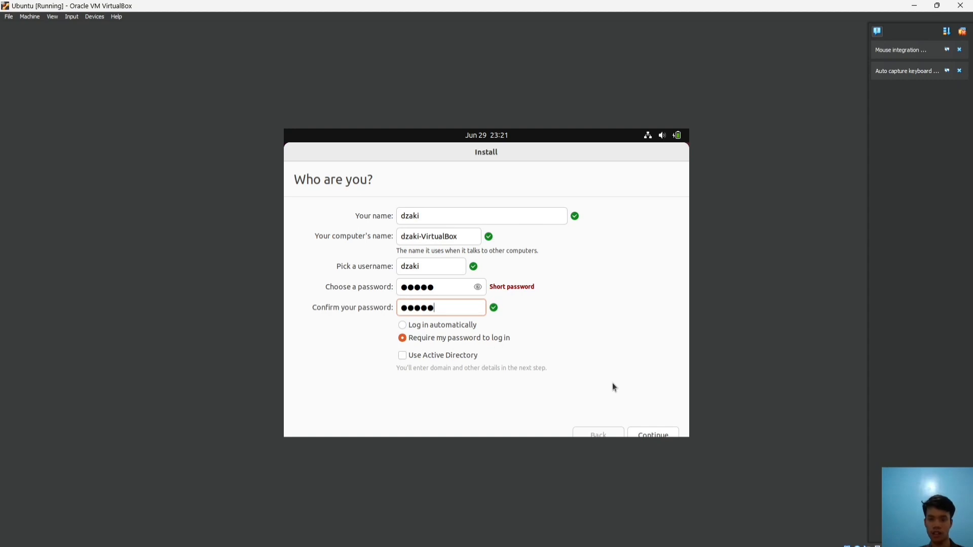
left_click(657, 437)
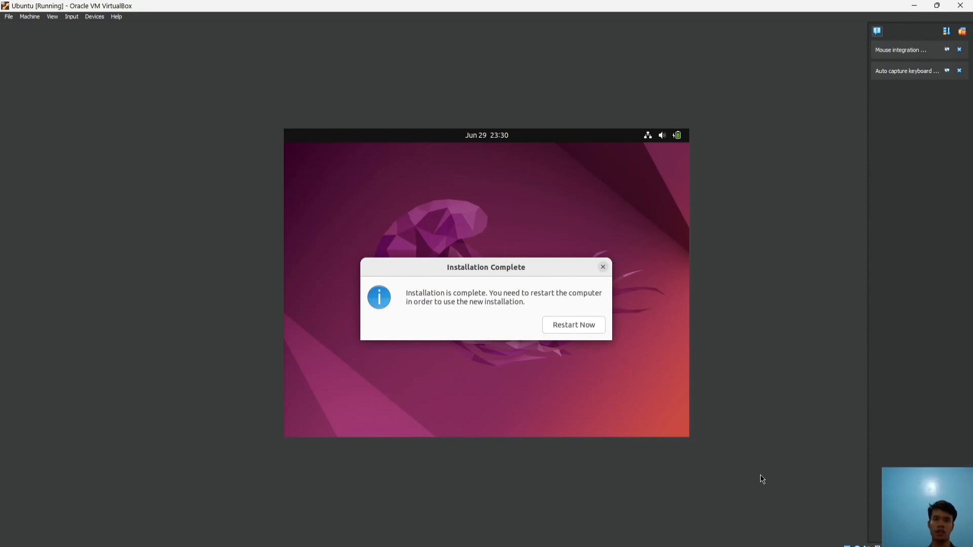
left_click(584, 326)
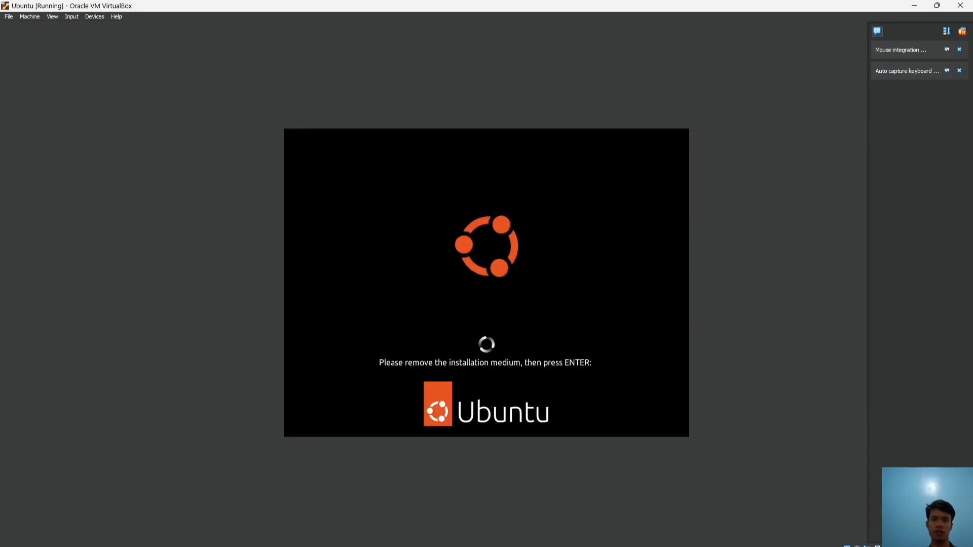
Continue booting past the installation-medium prompt and log in with the account password
key("Return")
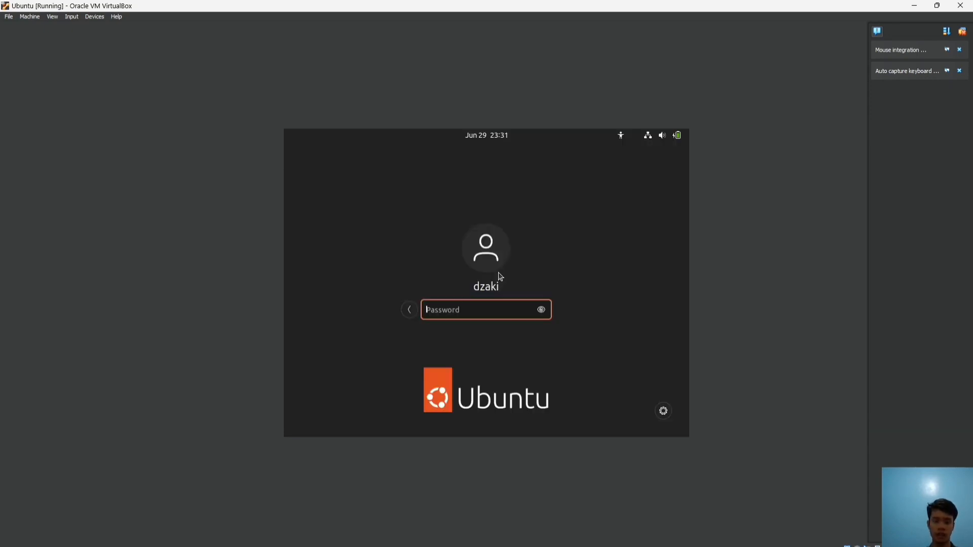
type("*****")
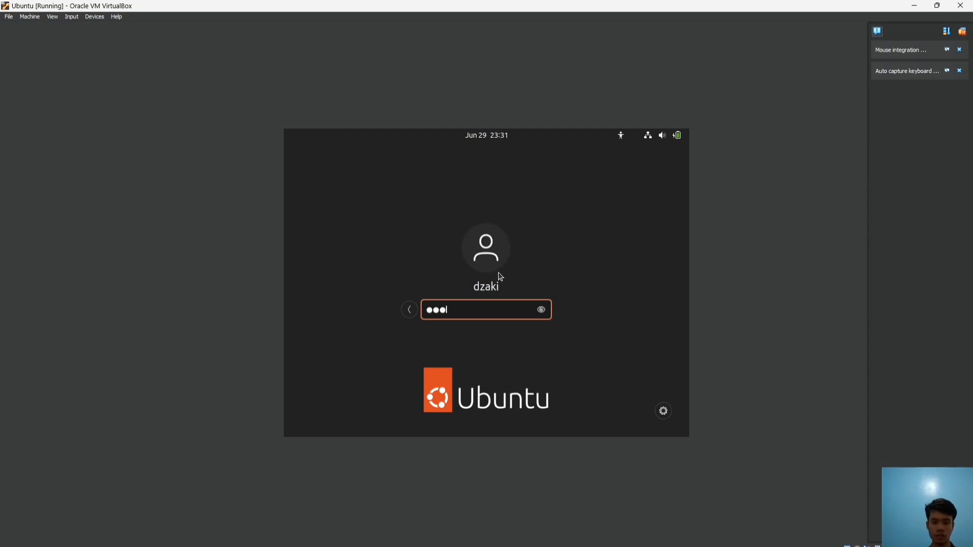
key("Return")
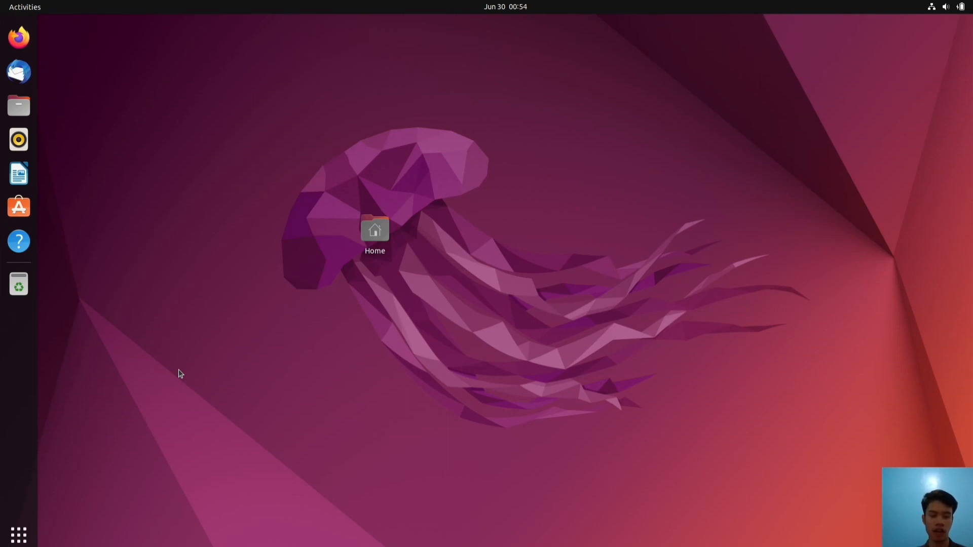
Run 'sudo apt-get update && sudo apt-get upgrade' in a terminal, then type 'sudo apt install build-essential'
key("ctrl+alt+t")
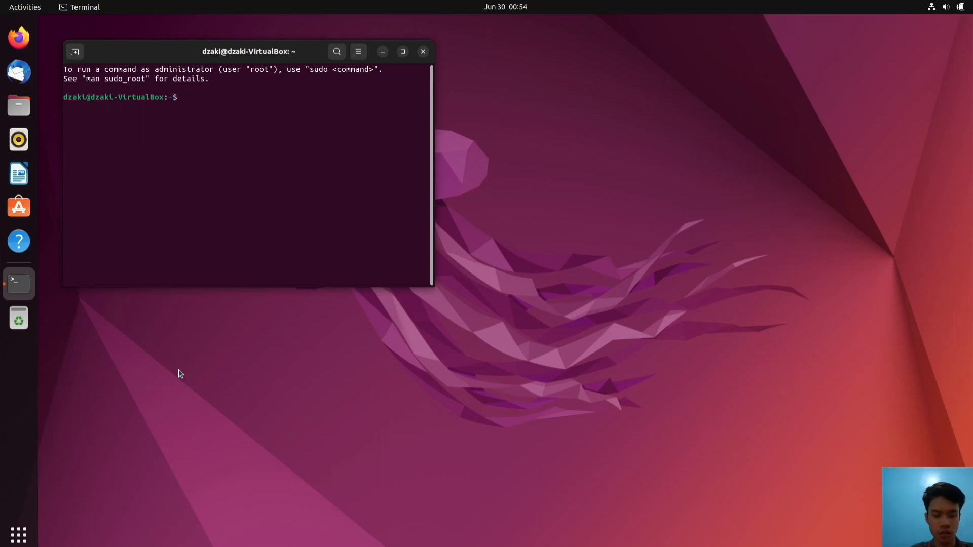
type("sudo apt-")
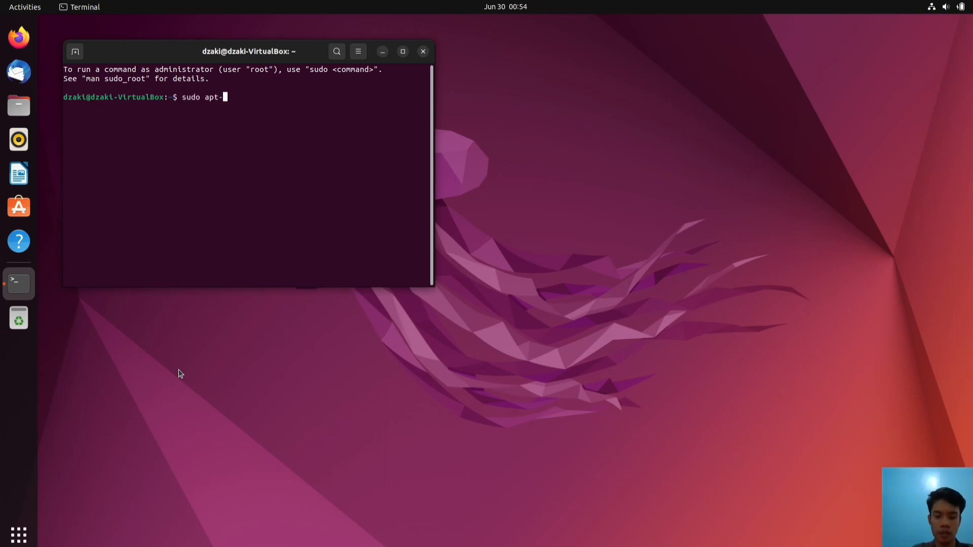
type("get update ")
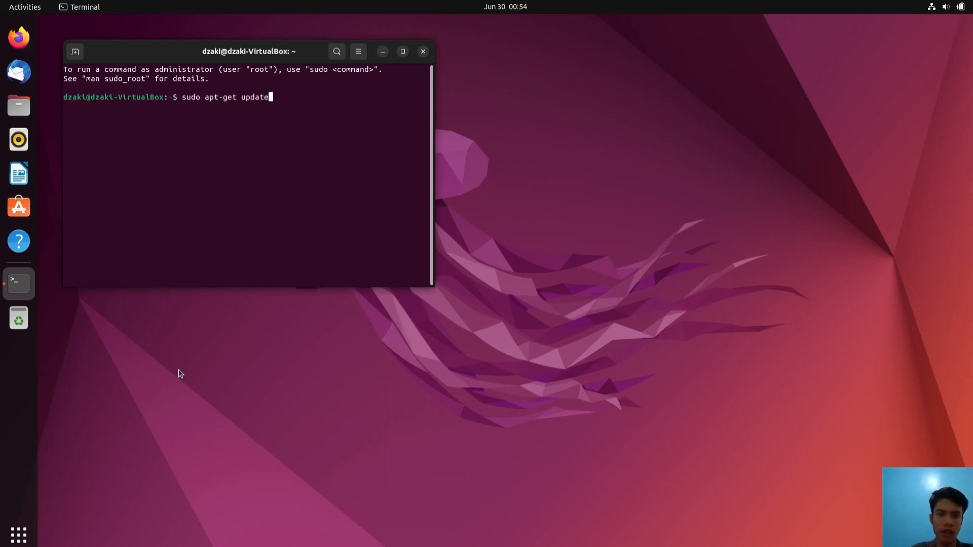
type("&&")
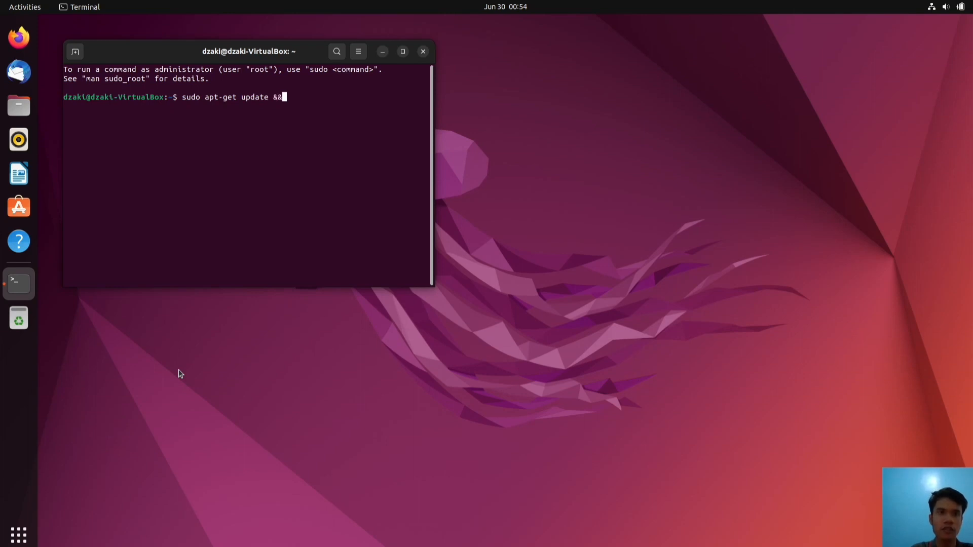
type(" sudo a")
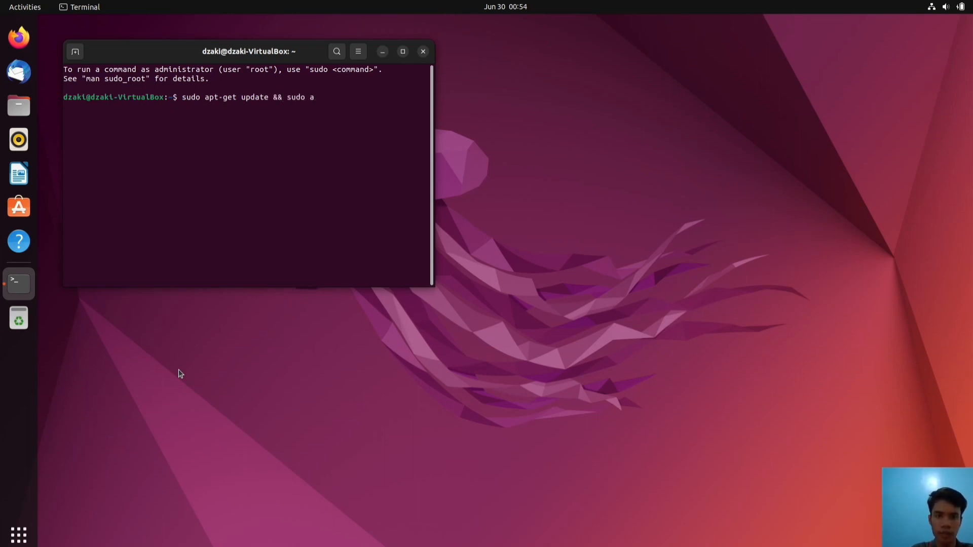
type("pt-get upgrade")
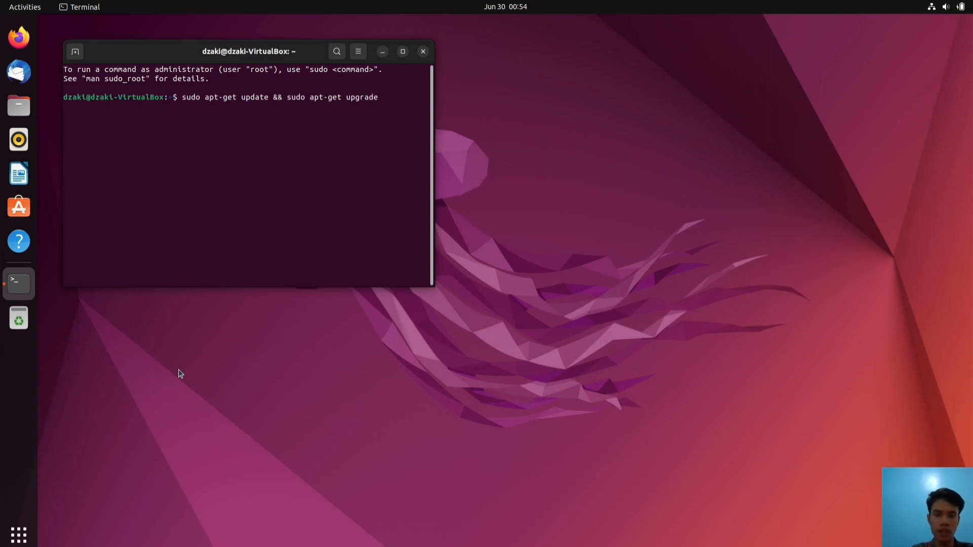
key("Return")
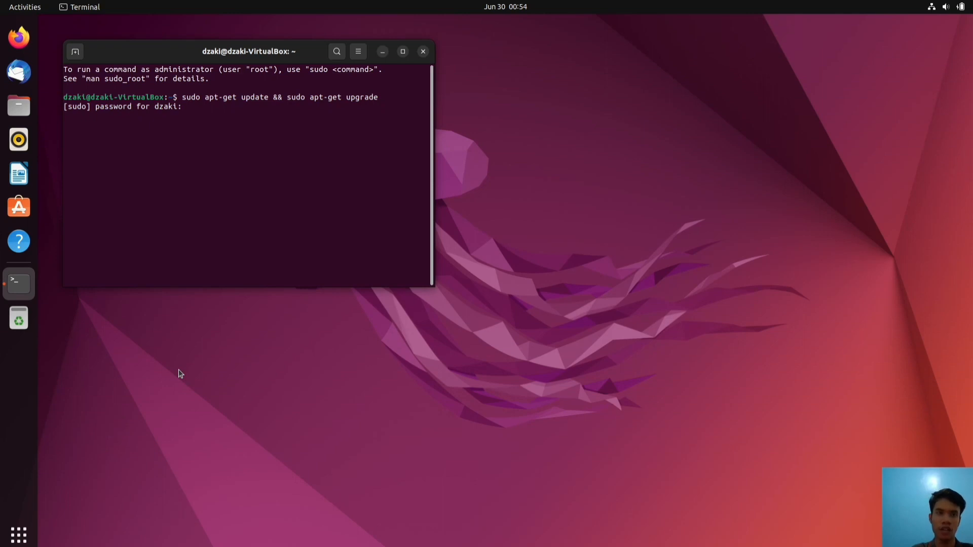
key("Return")
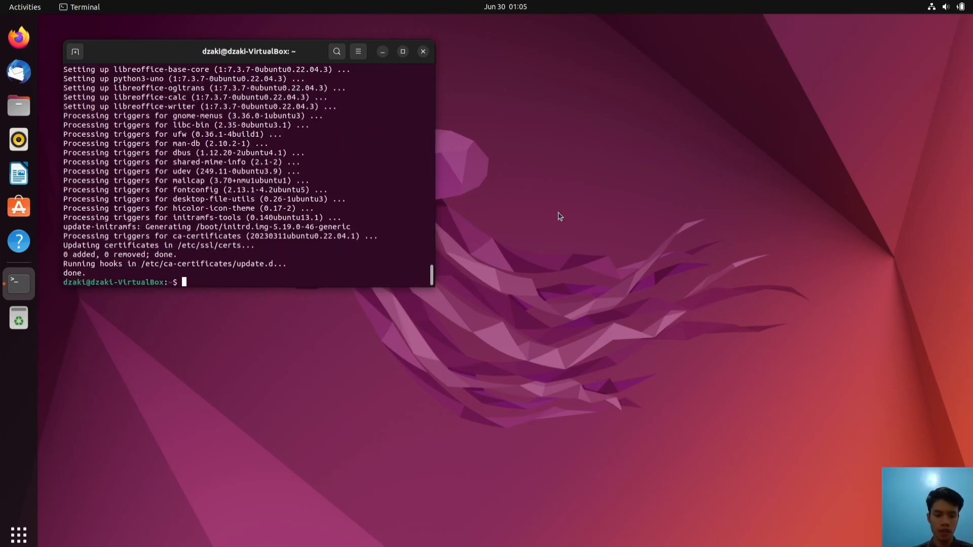
type("sudo apt in")
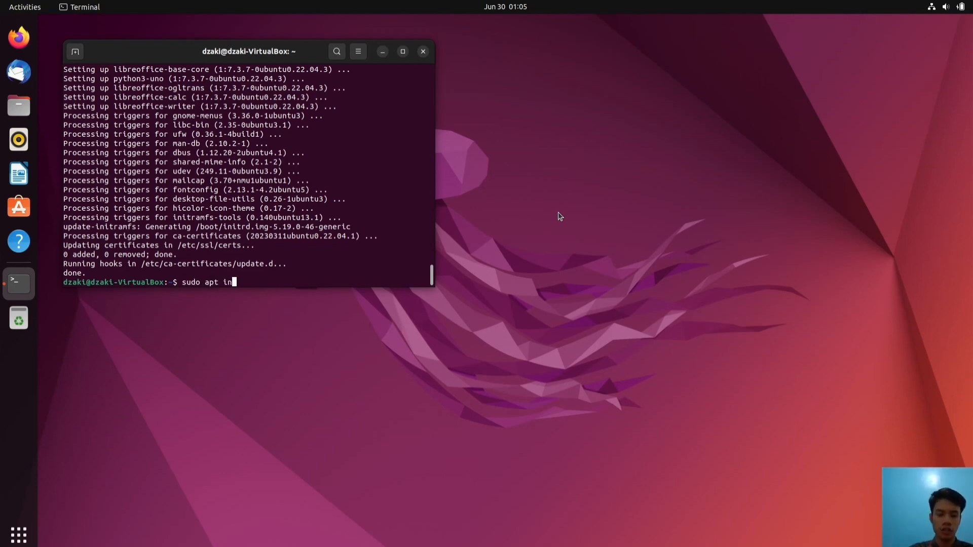
type("stall build")
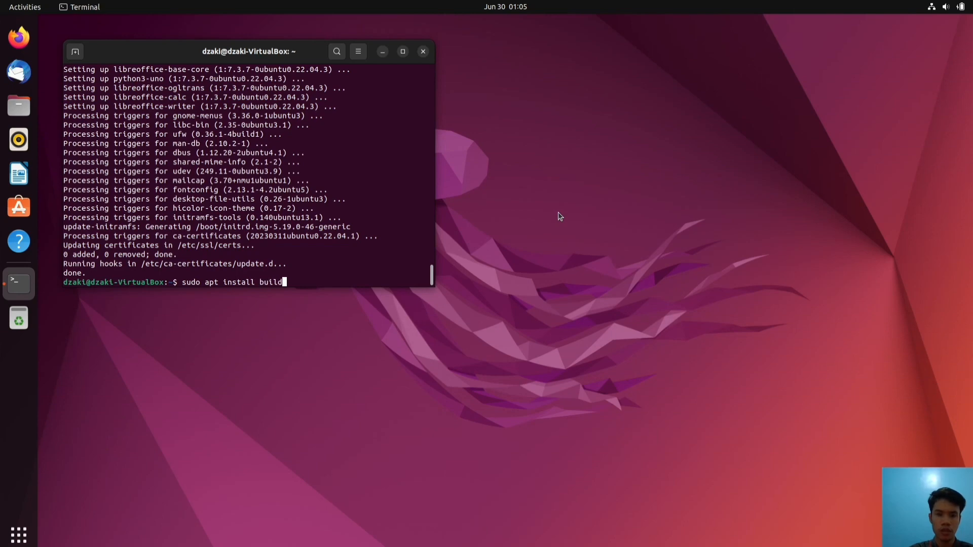
type("-essential")
Run the build-essential install and confirm the listed packages with y
key("Return")
type("y")
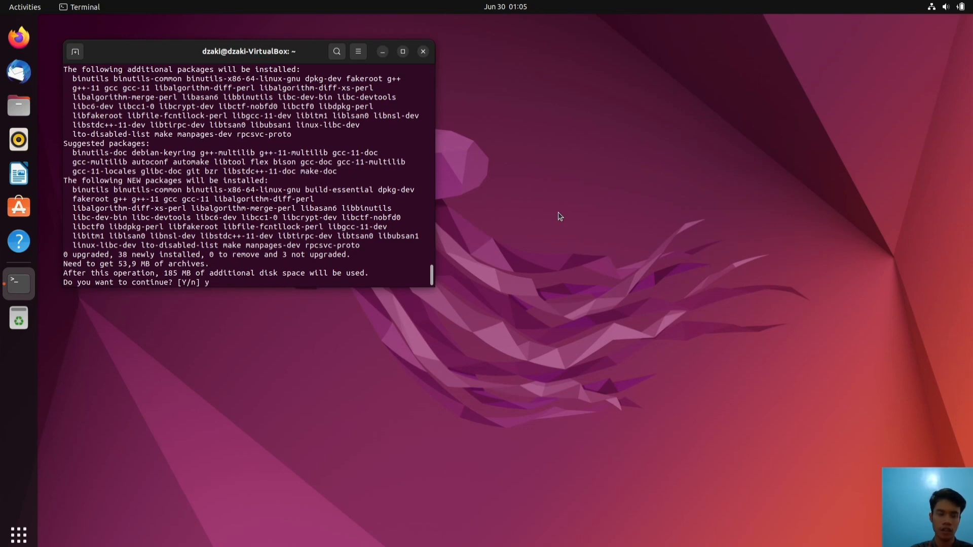
key("Return")
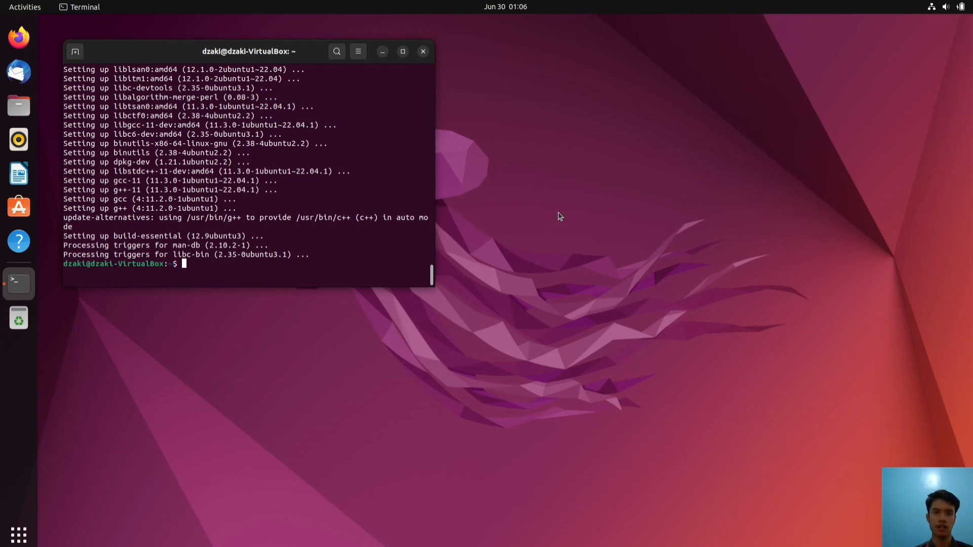
Check that gcc --version and g++ --version both report 11.3.0
type("gcc --")
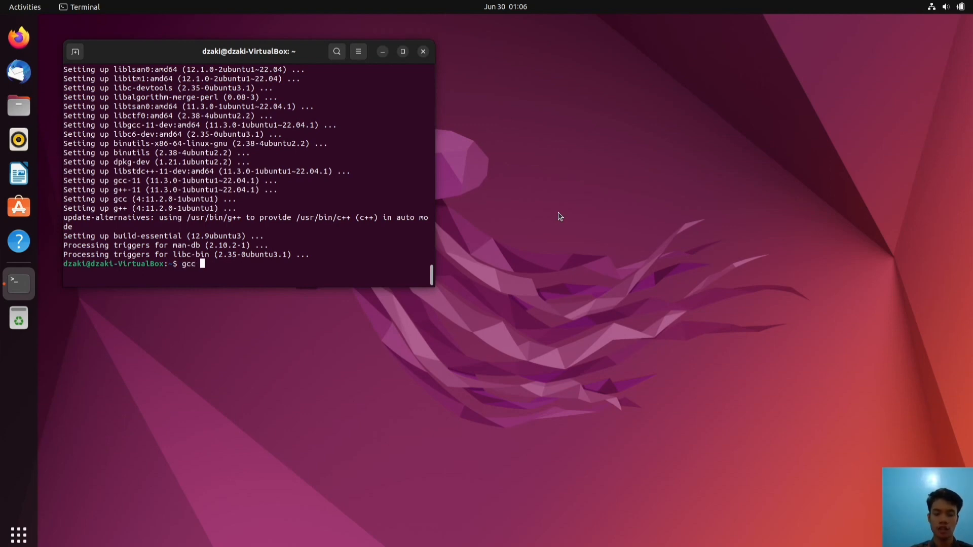
type("version")
key("Return")
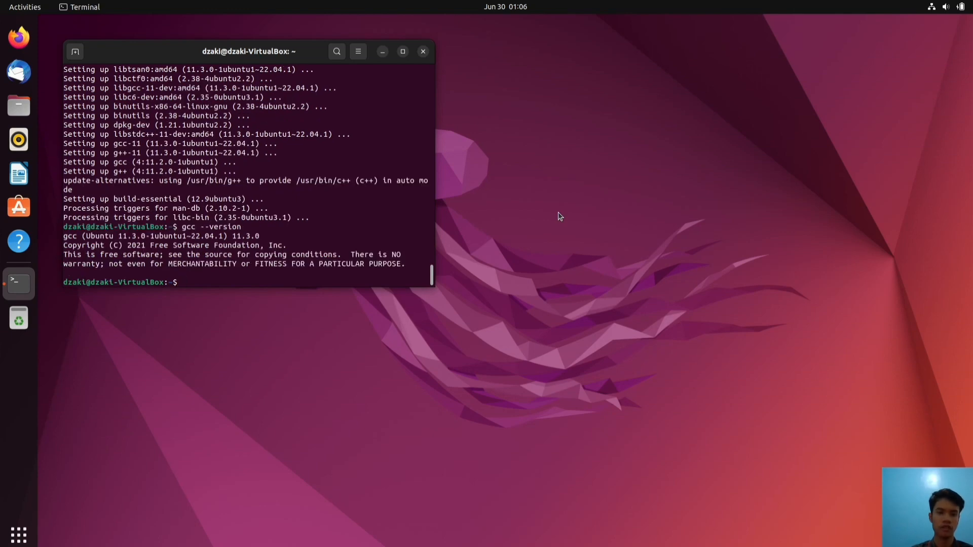
type("g++ --version")
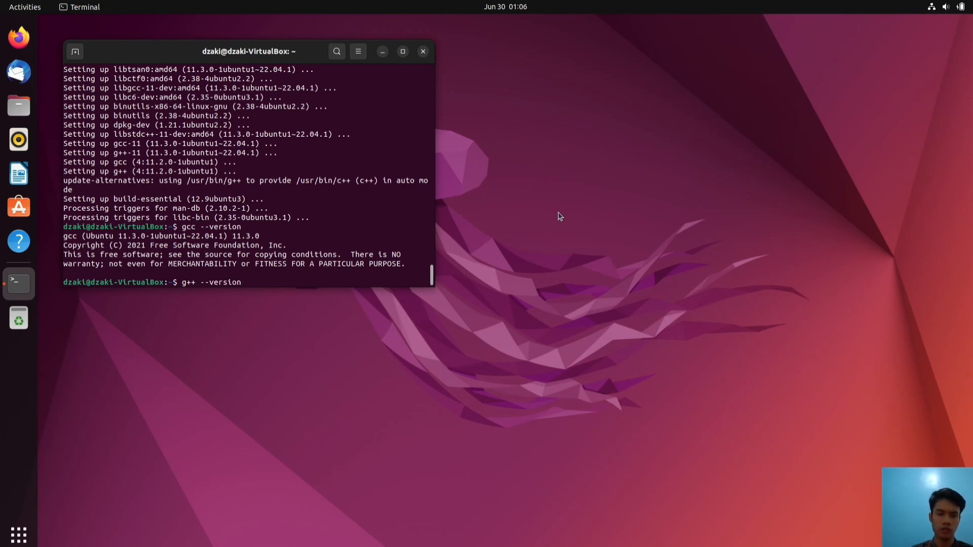
key("Return")
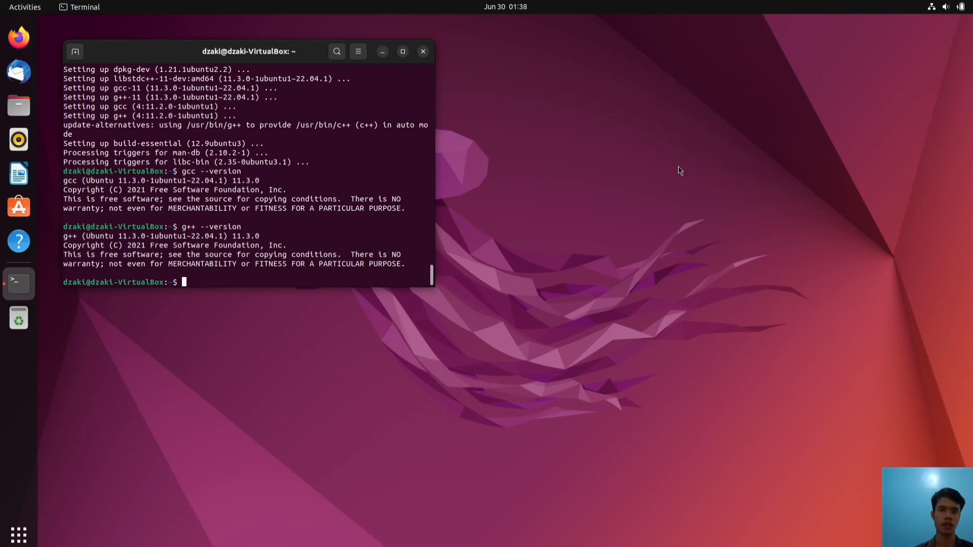
Install VS Code with sudo snap install --classic code, entering the sudo password, then launch it with code
type("sudo")
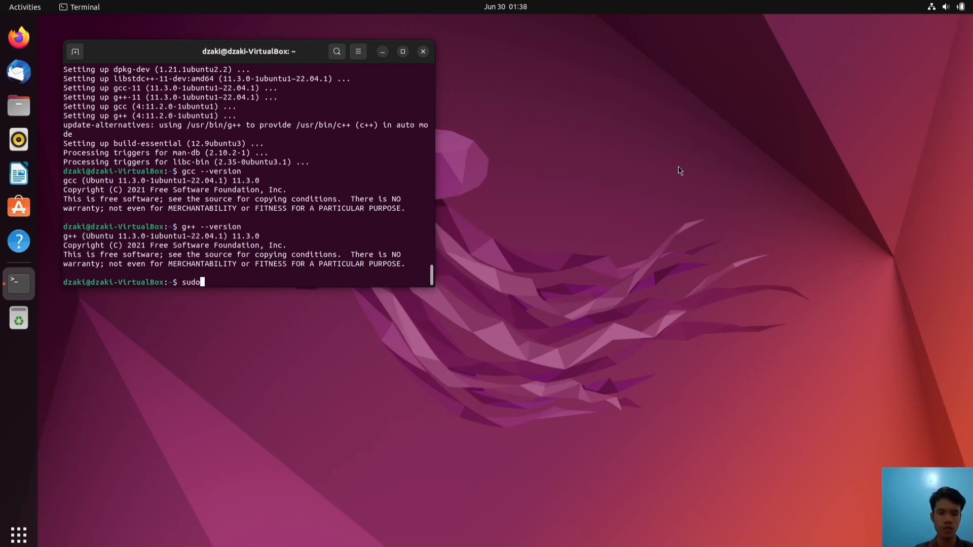
type(" snap install --cl")
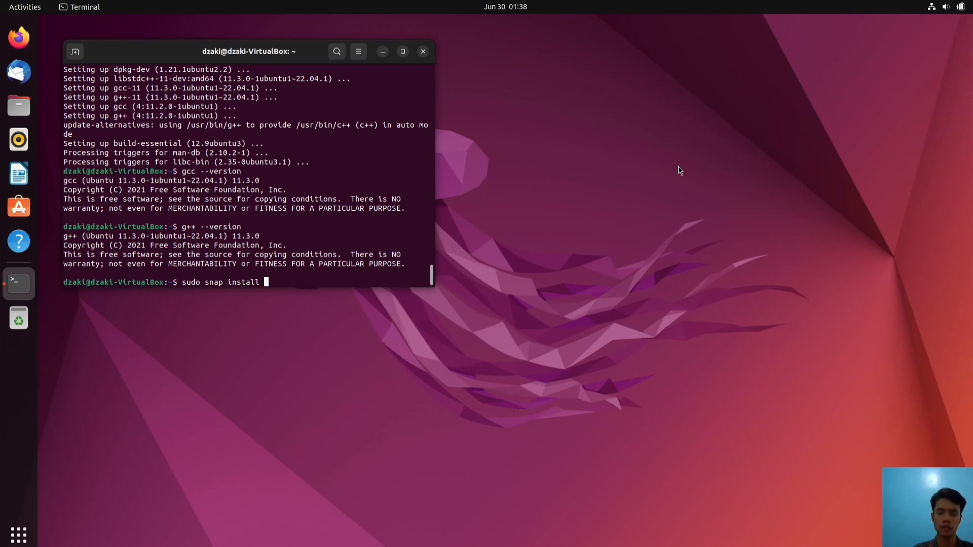
type("ass")
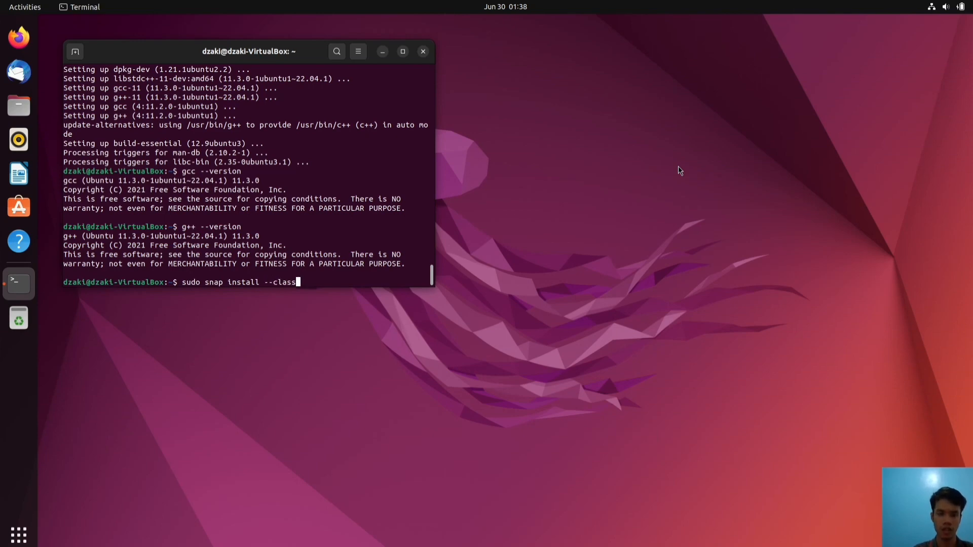
type("ic code")
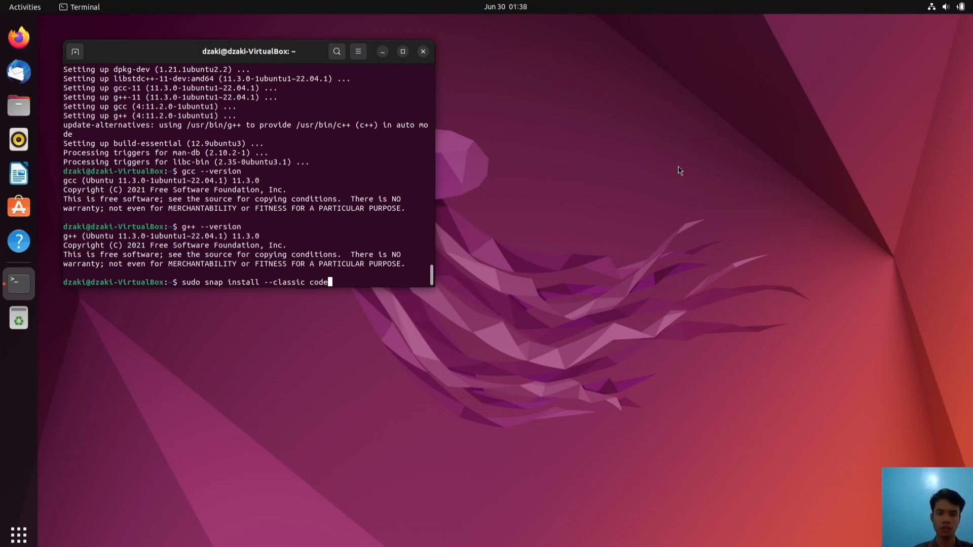
key("Return")
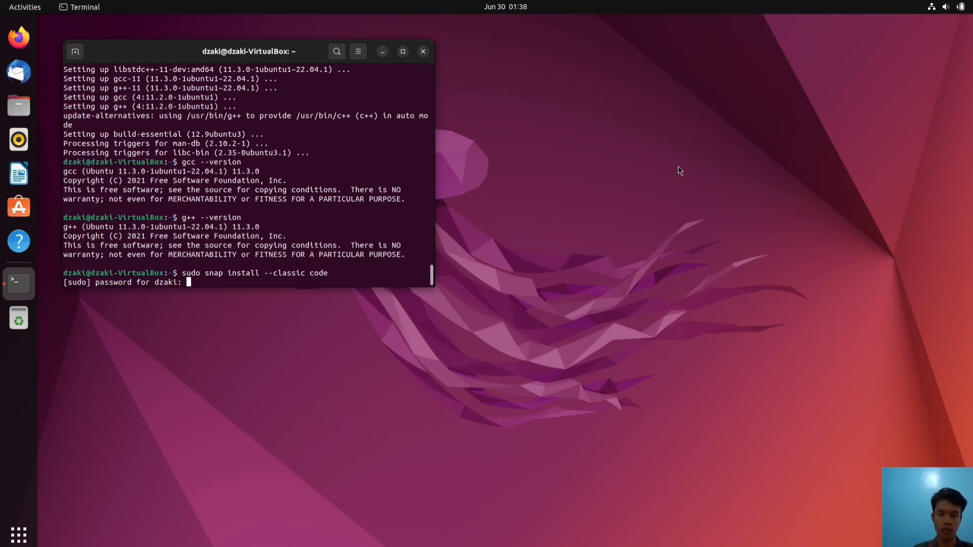
key("Return")
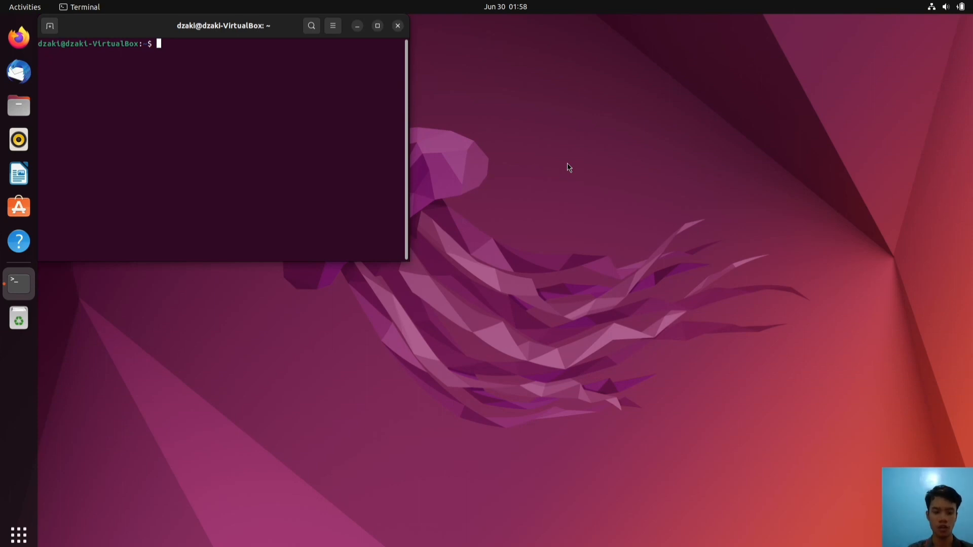
type("code")
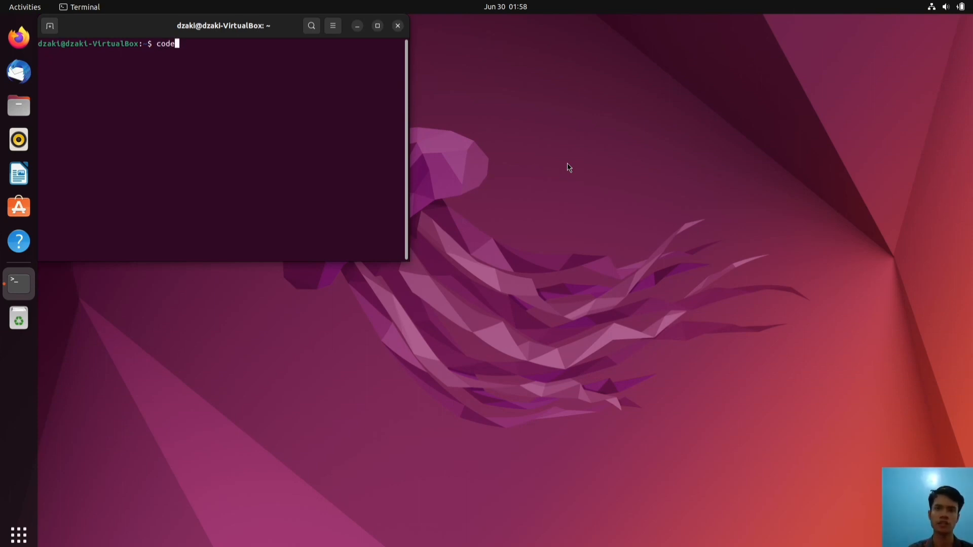
key("Return")
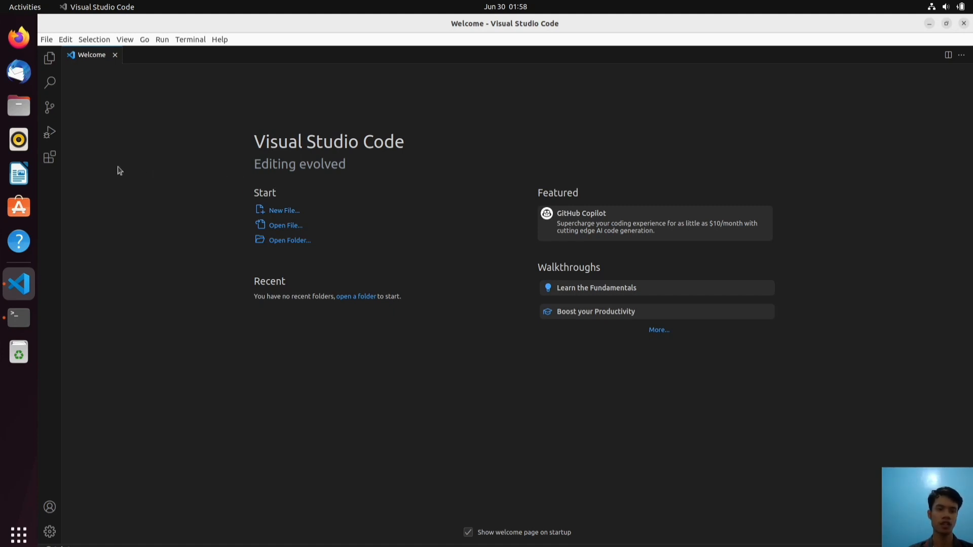
Search the Extensions marketplace for 'c/c++ extension pack' and install Microsoft's C/C++ Extension Pack
left_click(48, 160)
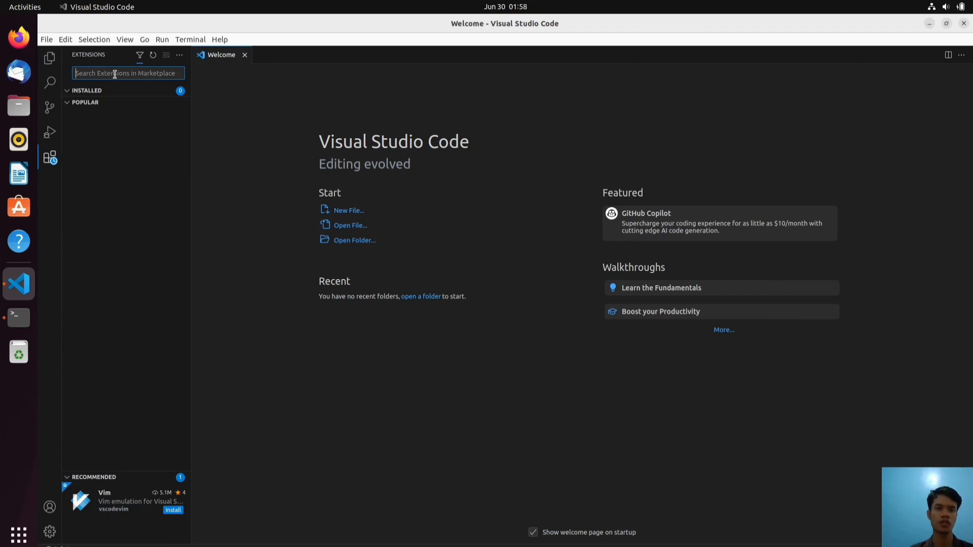
type("c/c")
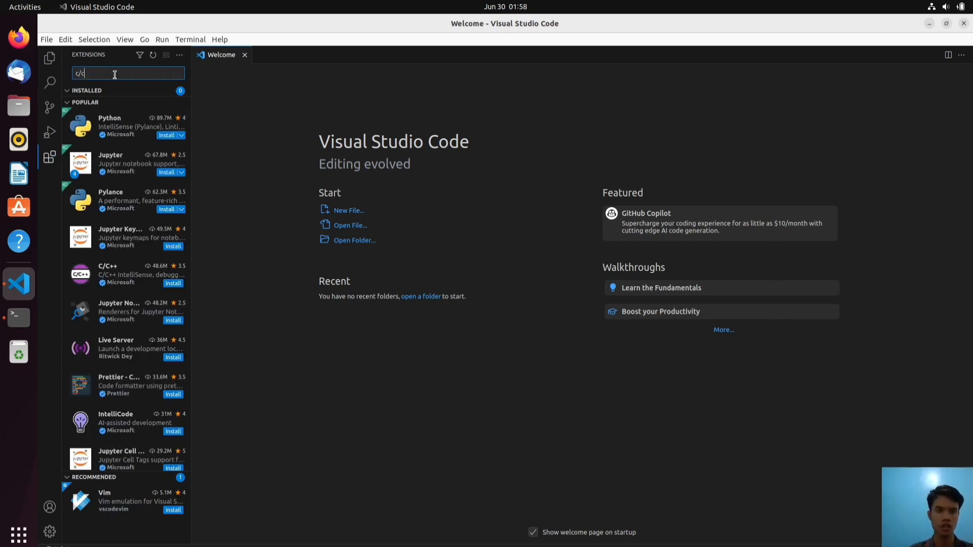
type("++")
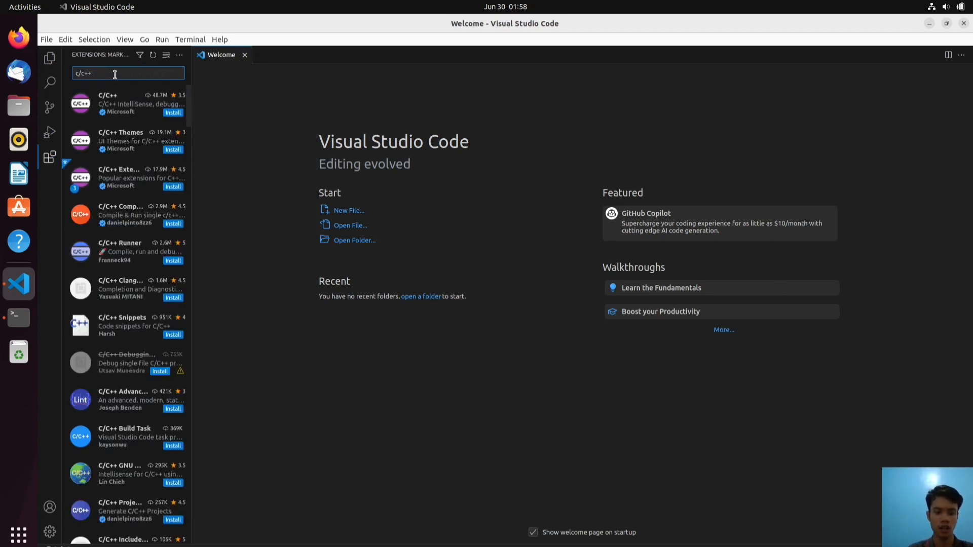
type(" extension")
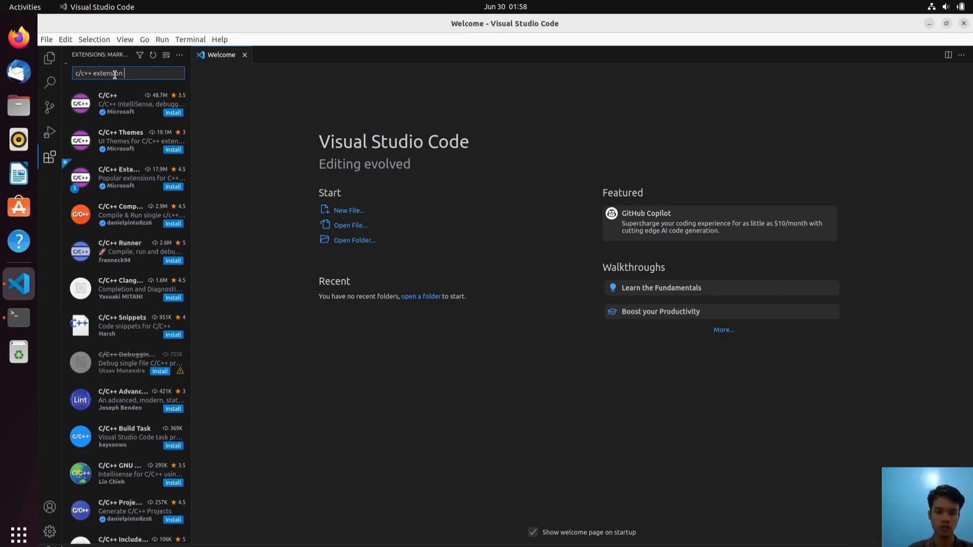
type(" pack")
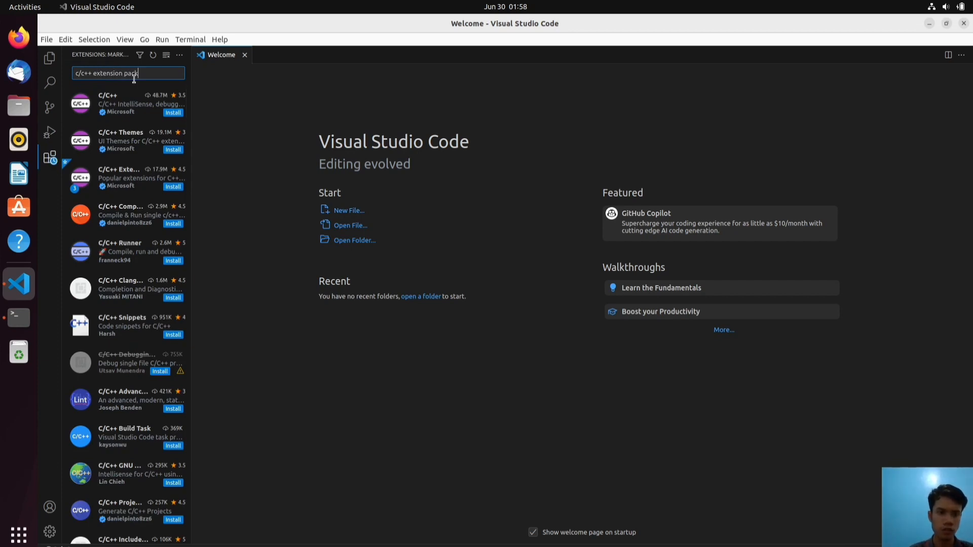
left_click_drag(191, 168, 351, 179)
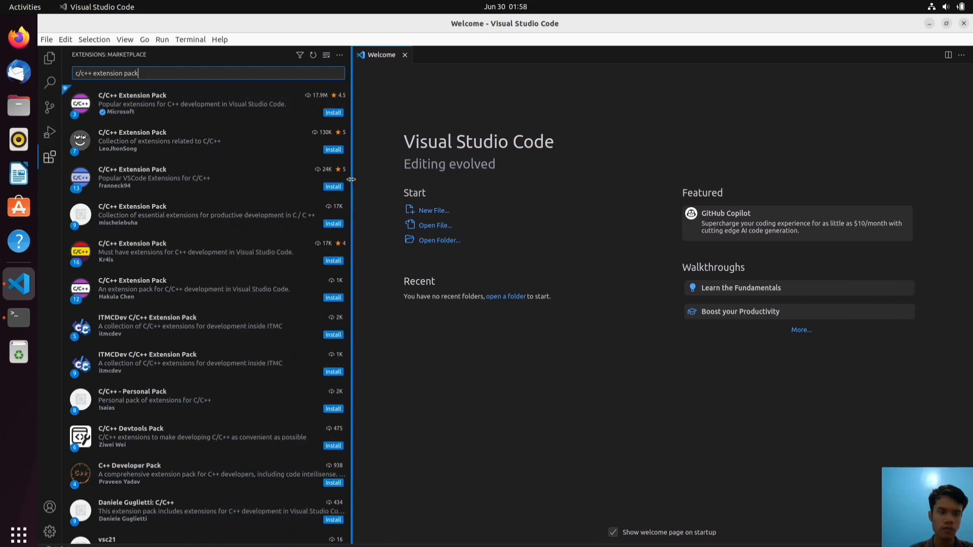
left_click(196, 105)
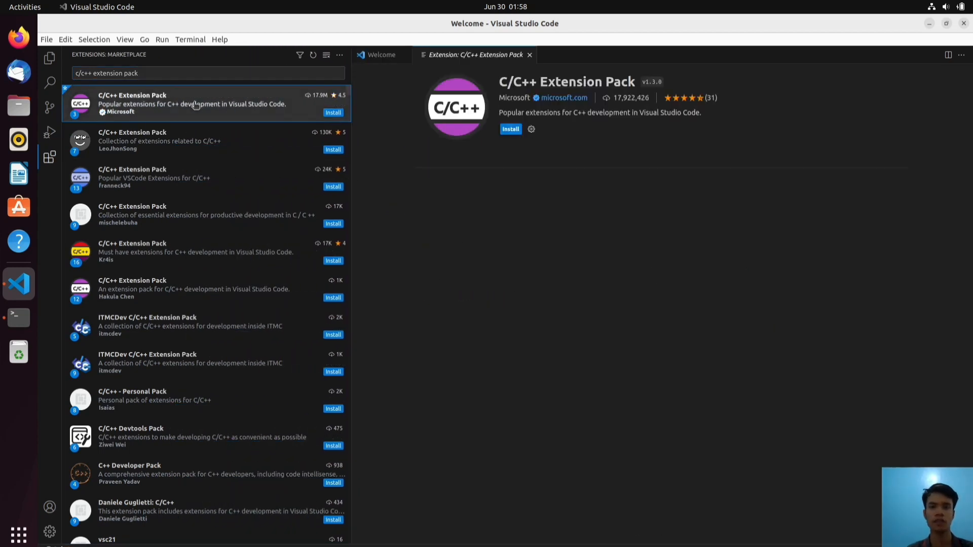
left_click(511, 130)
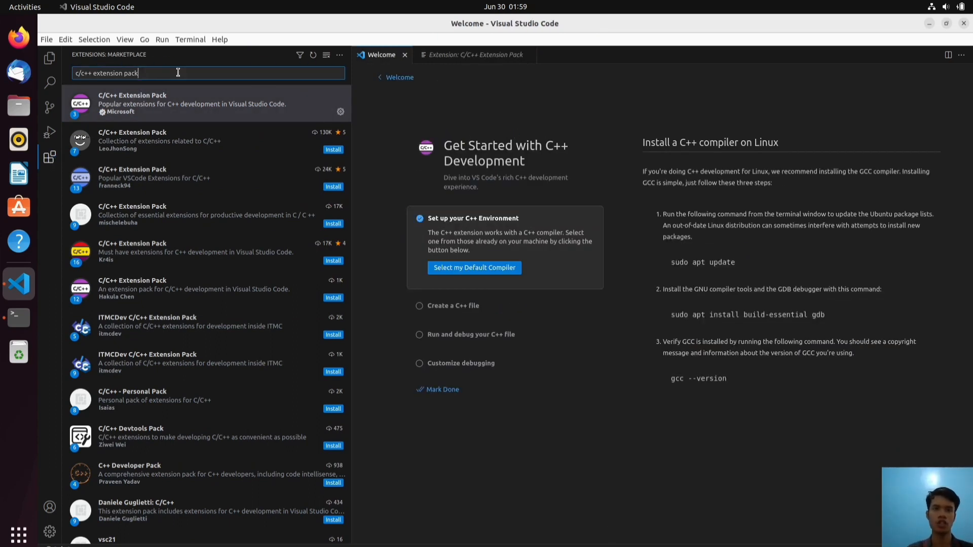
key("BackSpace")
key("BackSpace")
key("BackSpace")
key("BackSpace")
key("BackSpace")
key("BackSpace")
key("BackSpace")
key("BackSpace")
key("BackSpace")
key("BackSpace")
key("BackSpace")
key("BackSpace")
key("BackSpace")
key("BackSpace")
key("BackSpace")
key("BackSpace")
key("BackSpace")
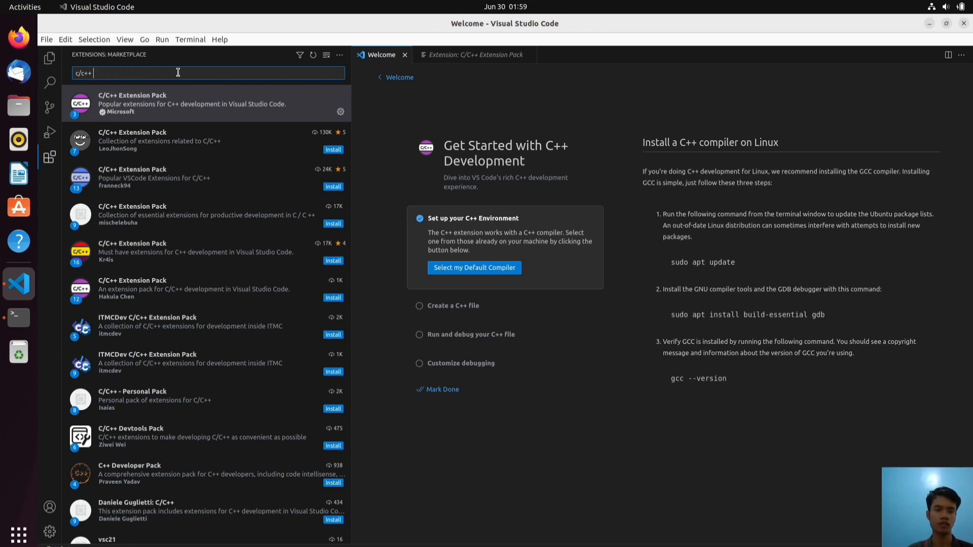
Replace the extension search with 'code runner' and install the Code Runner extension
key("BackSpace")
key("BackSpace")
type("ode")
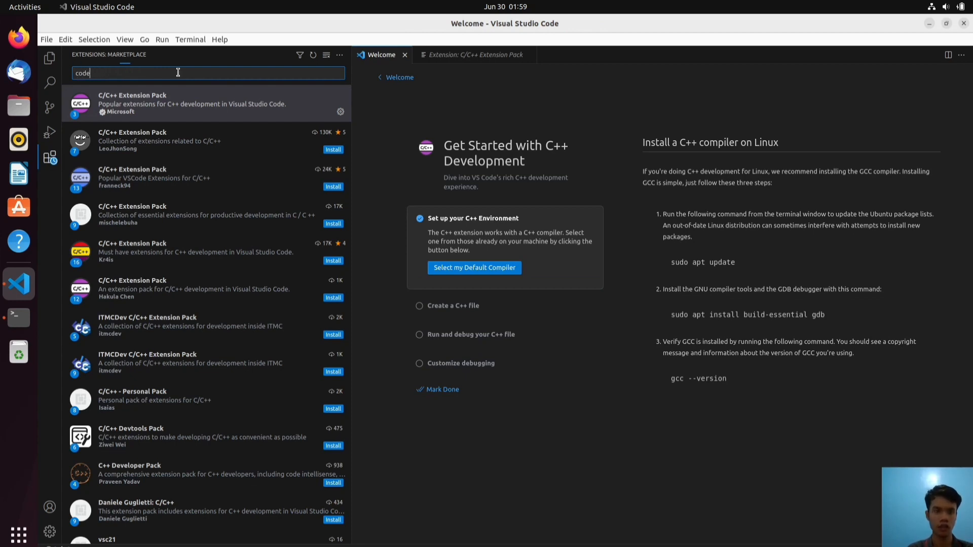
type(" ru")
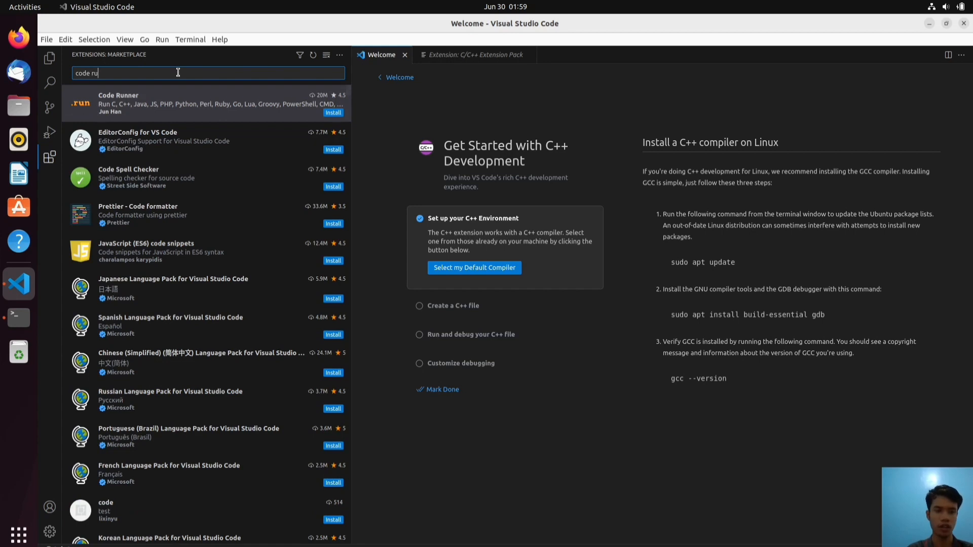
type("nner")
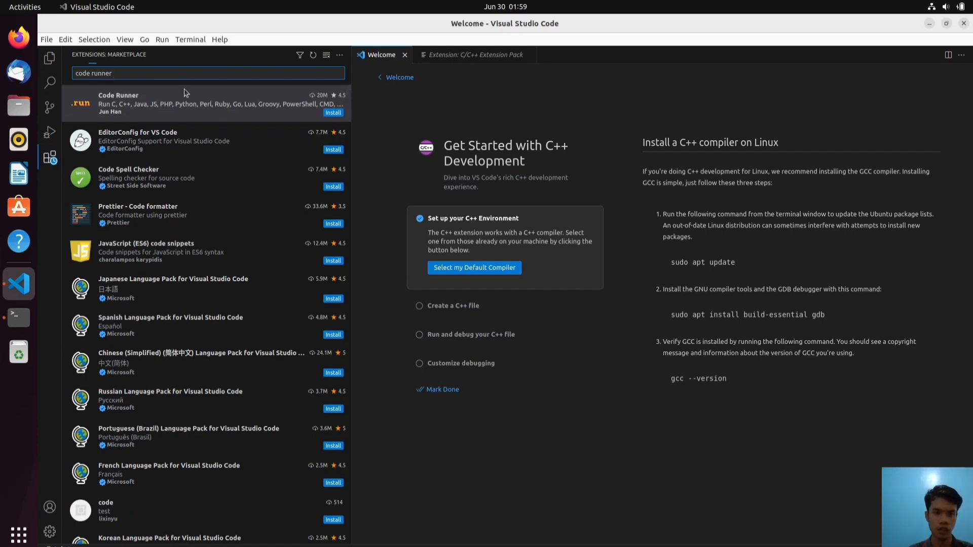
left_click(198, 110)
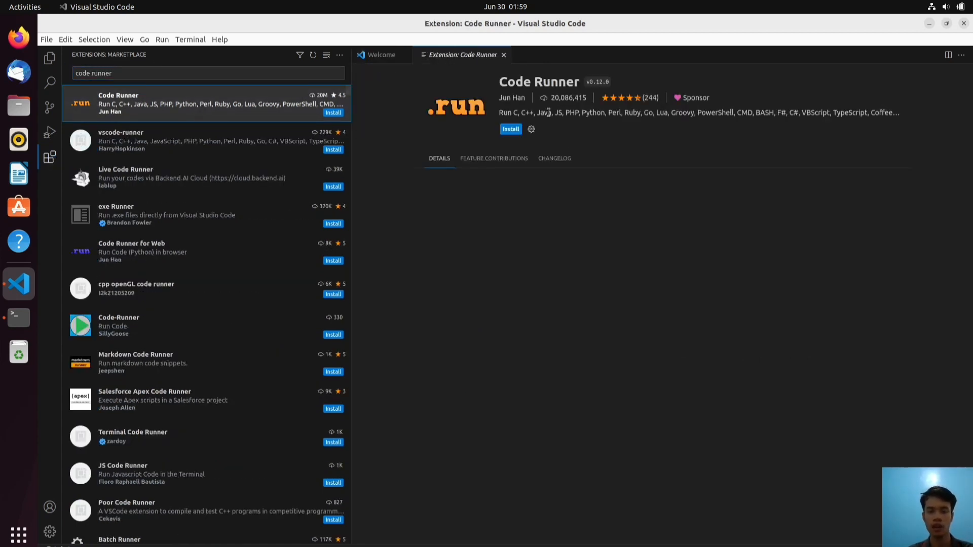
left_click(507, 130)
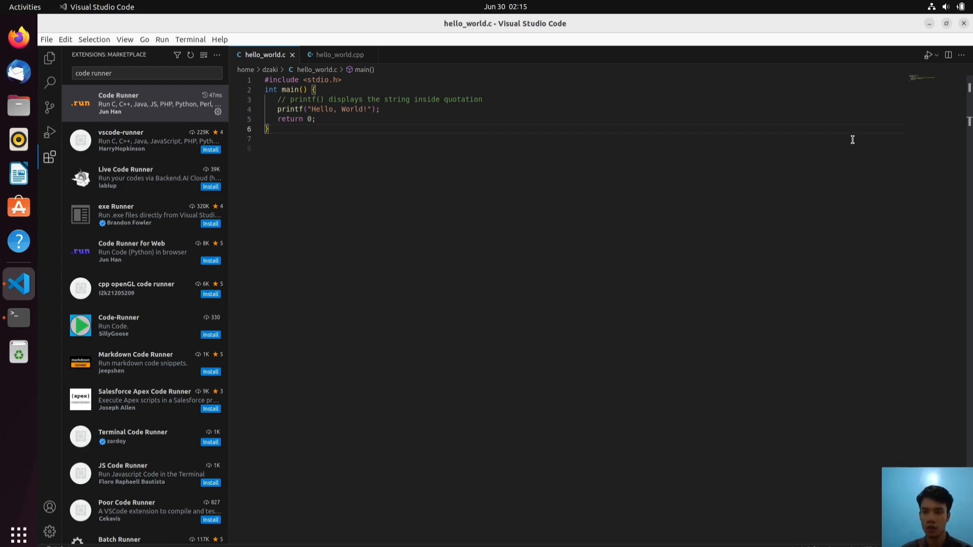
Run hello_world.c and then hello_world.cpp using Run Code from the run dropdown
left_click(937, 60)
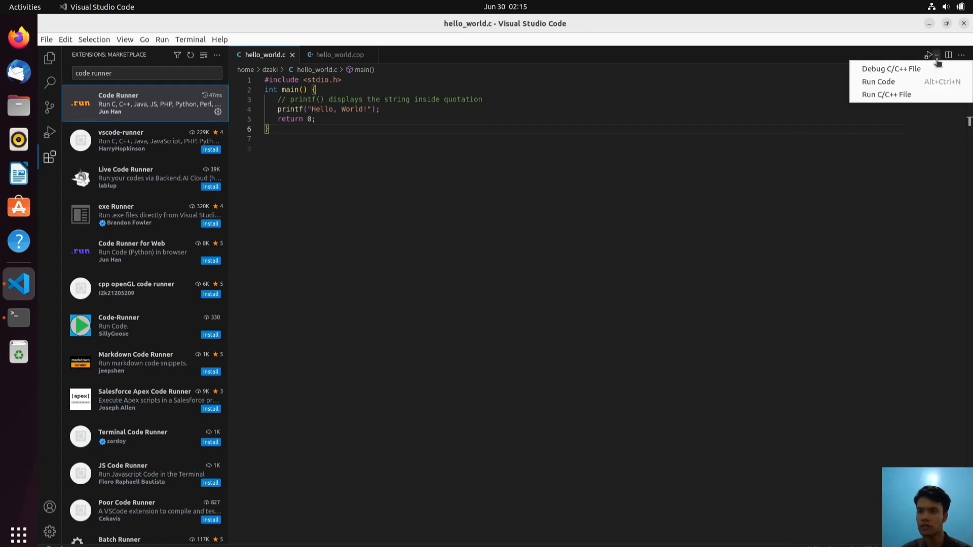
left_click(911, 85)
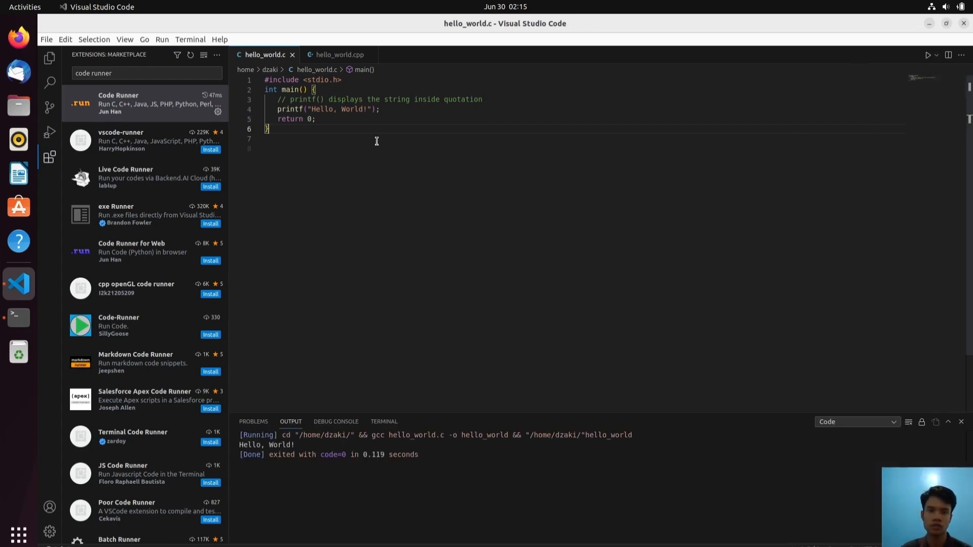
left_click(339, 59)
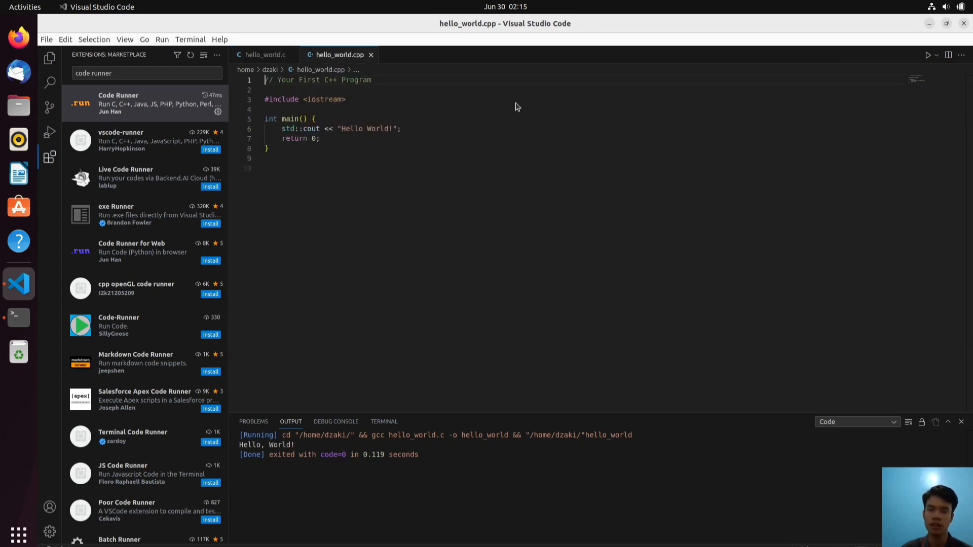
left_click(937, 55)
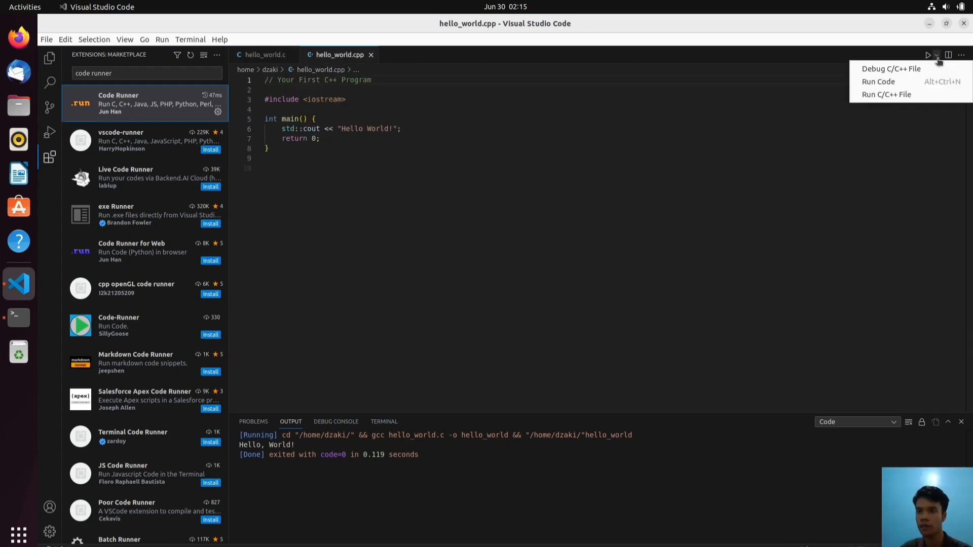
left_click(914, 82)
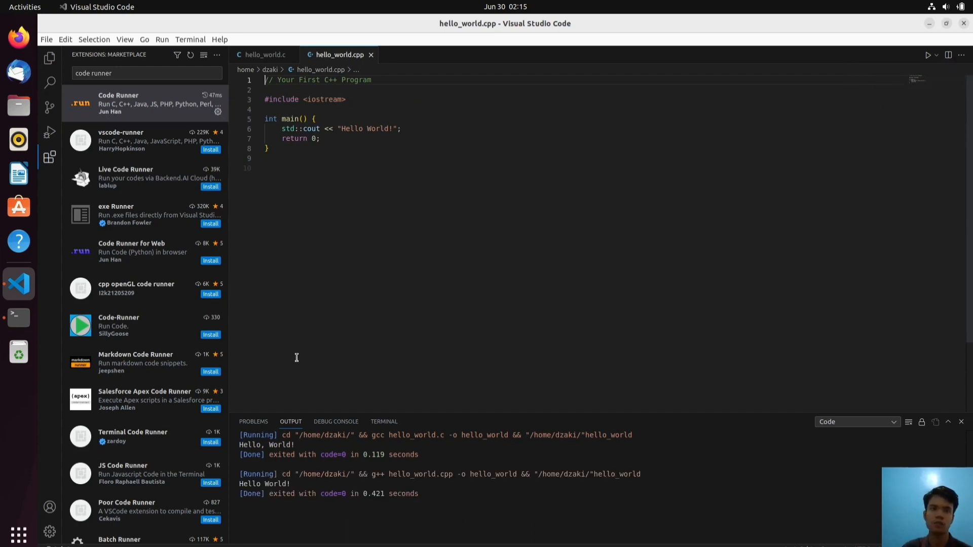